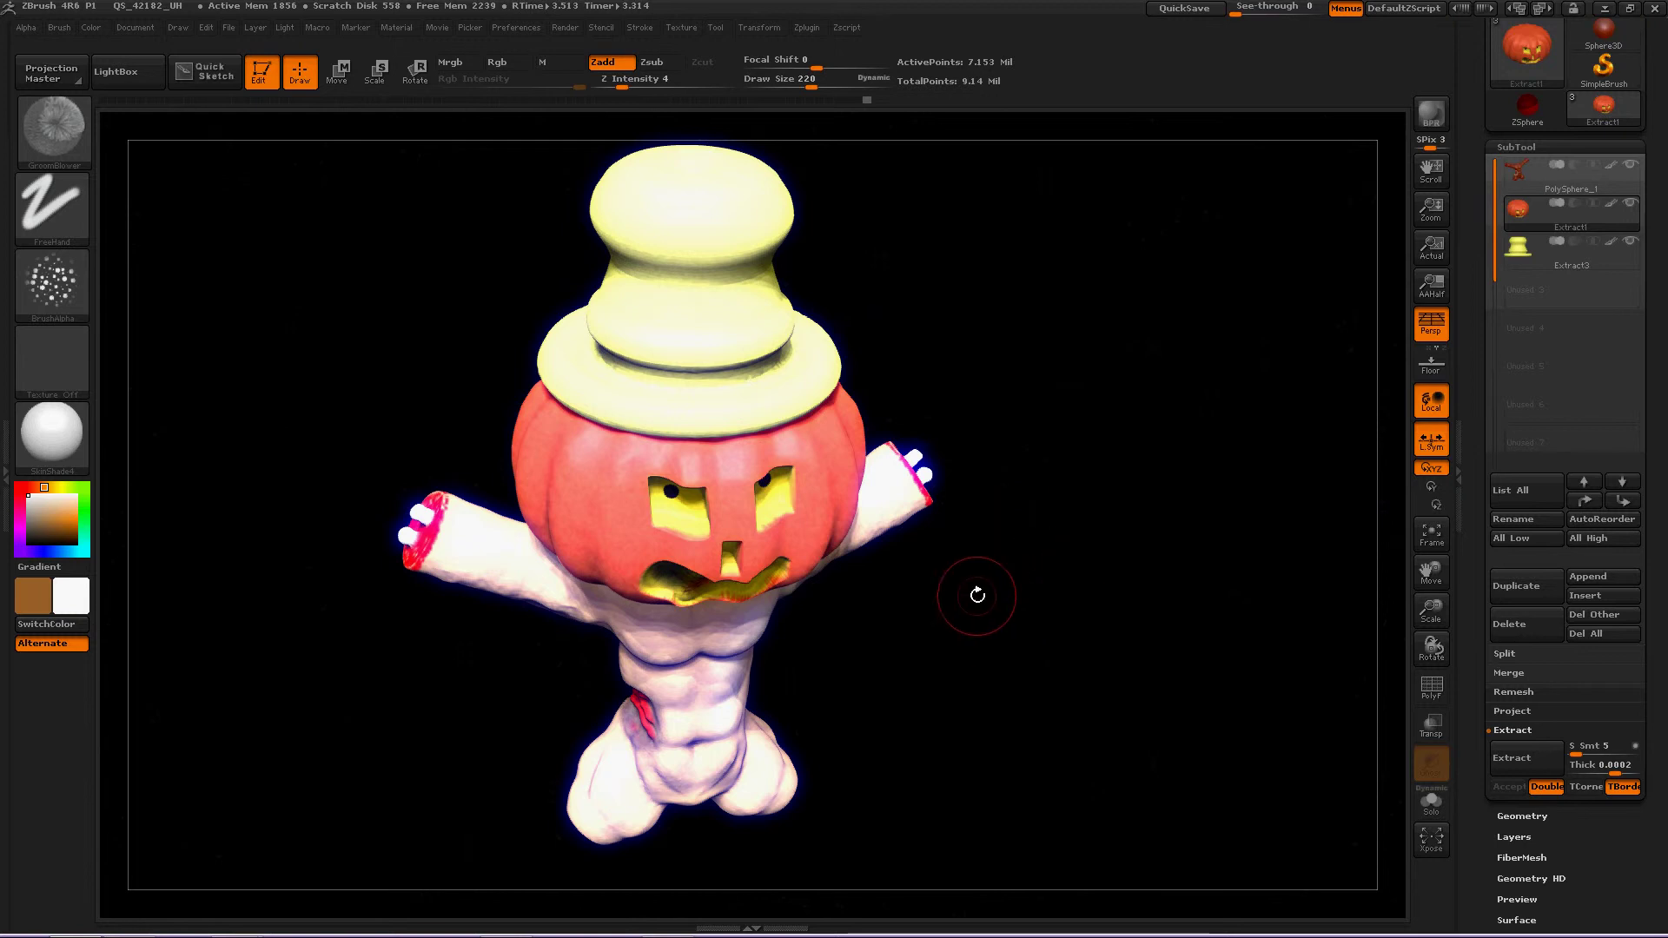
drag(1046, 670, 990, 644)
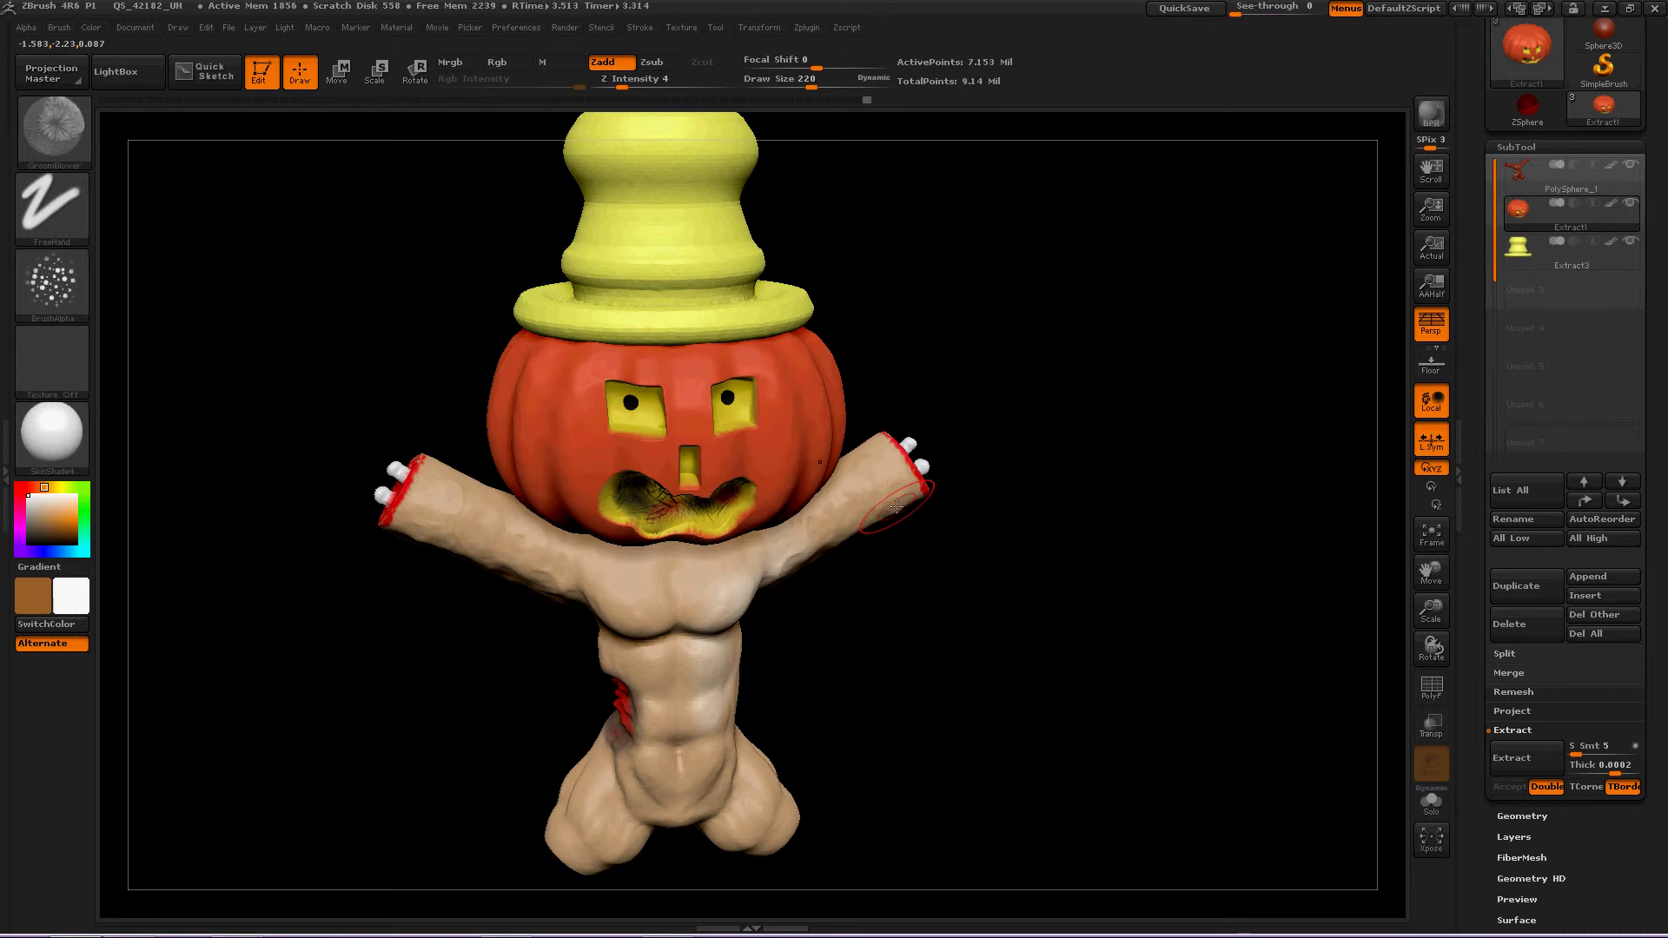
click(61, 114)
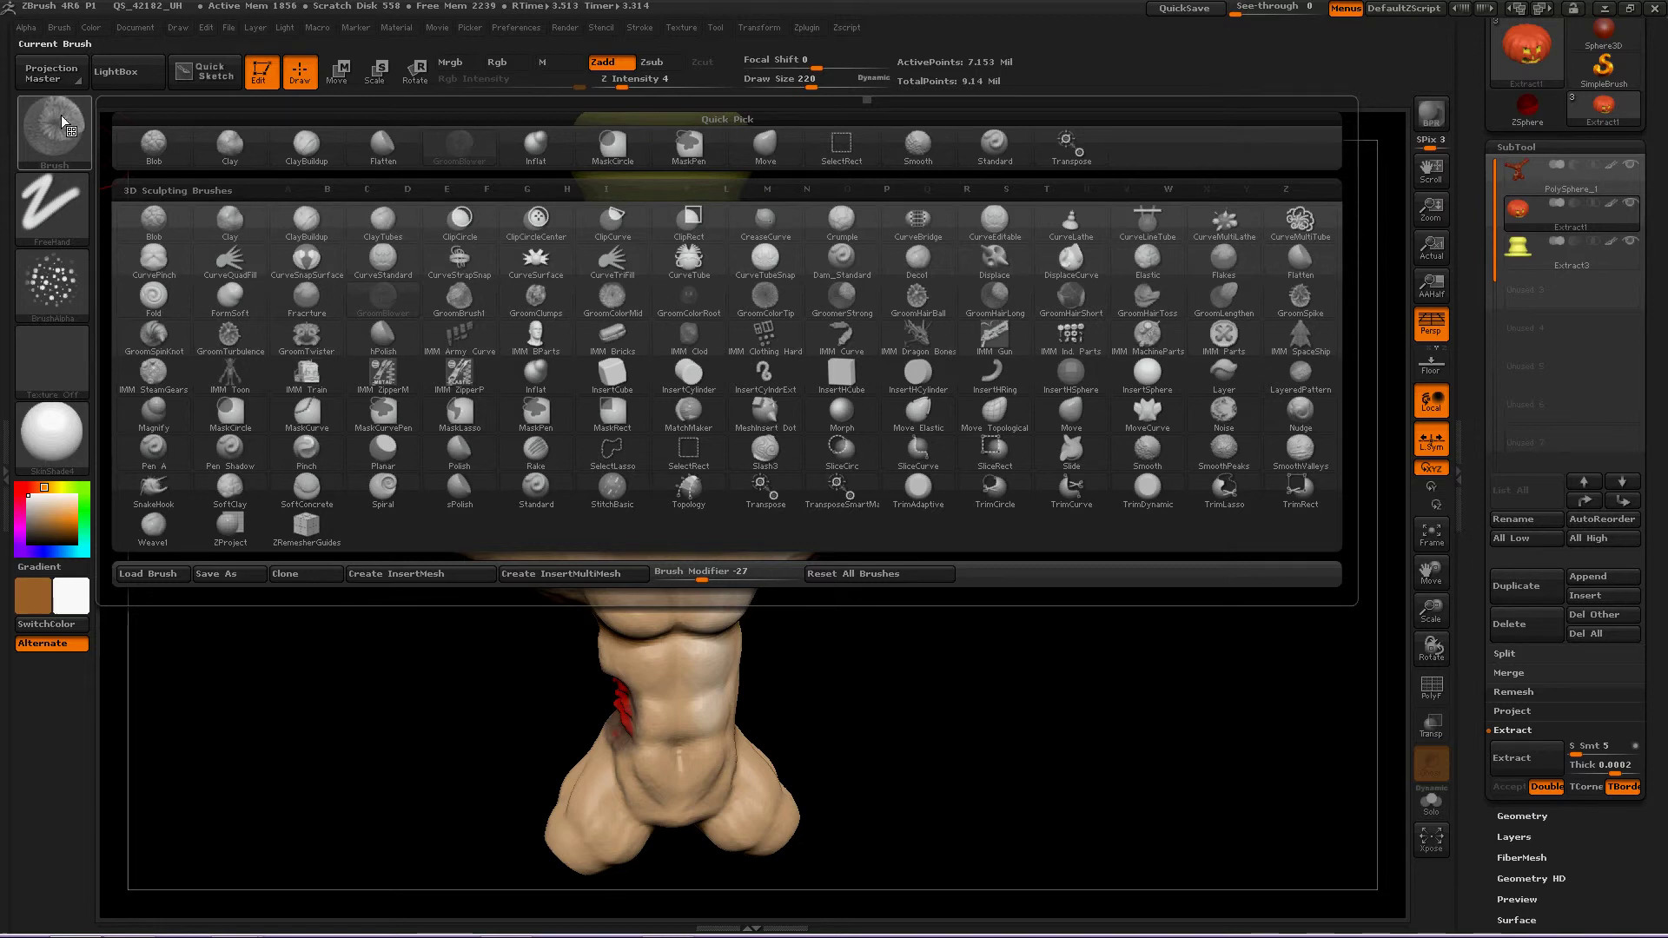
click(61, 113)
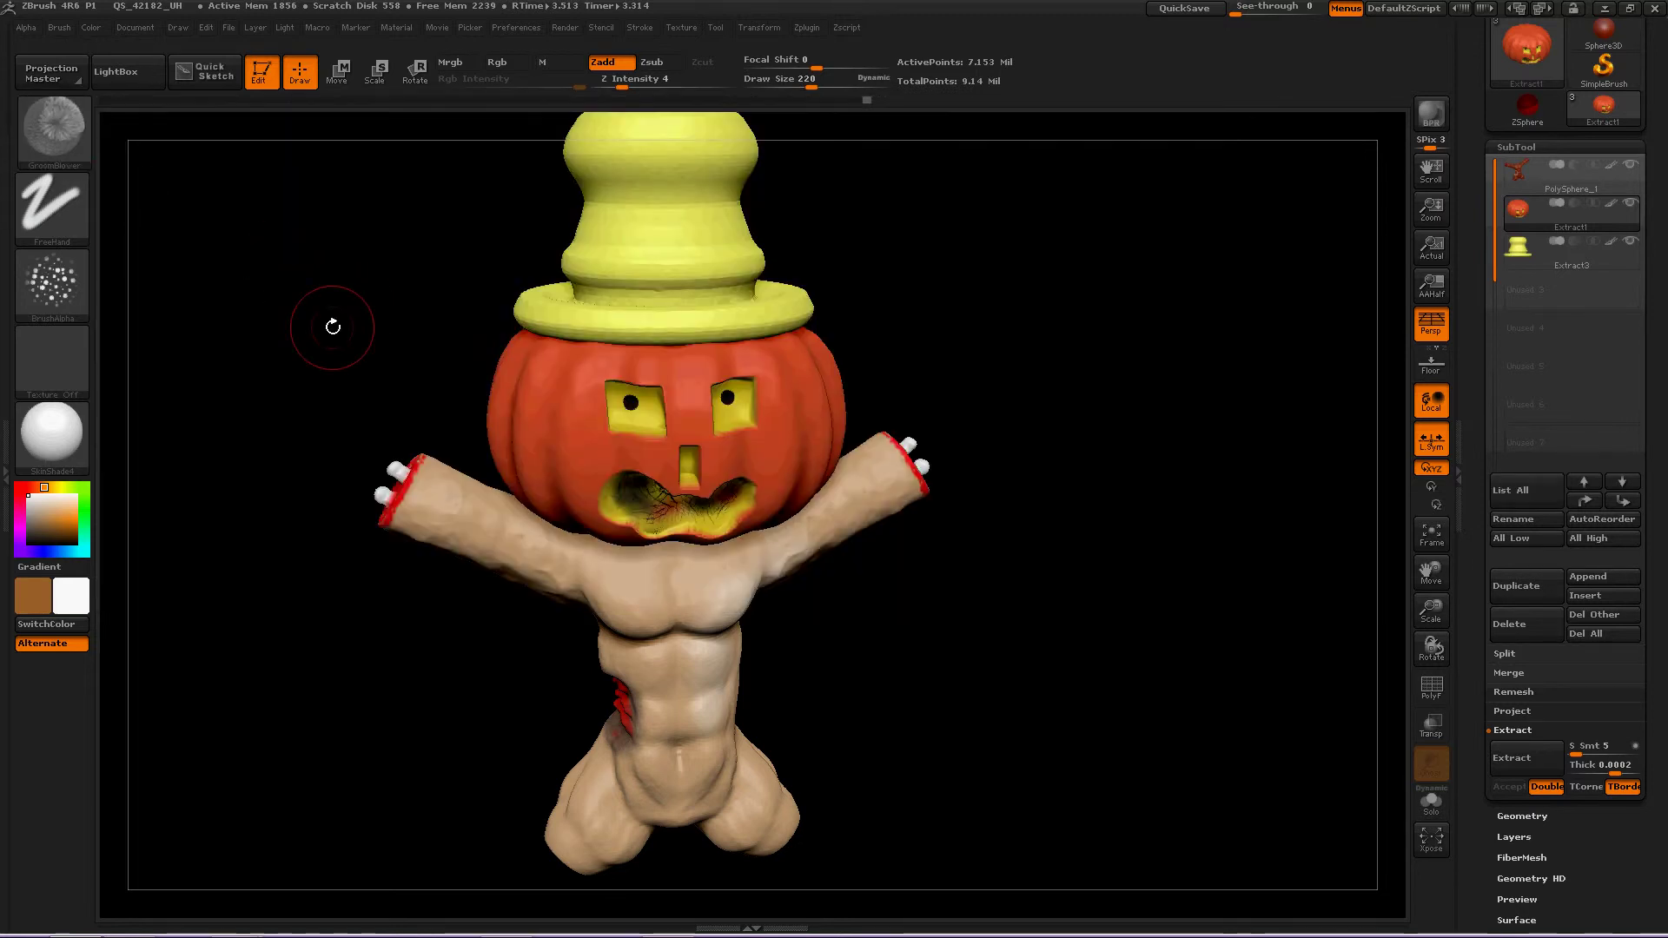
key(b)
key(g)
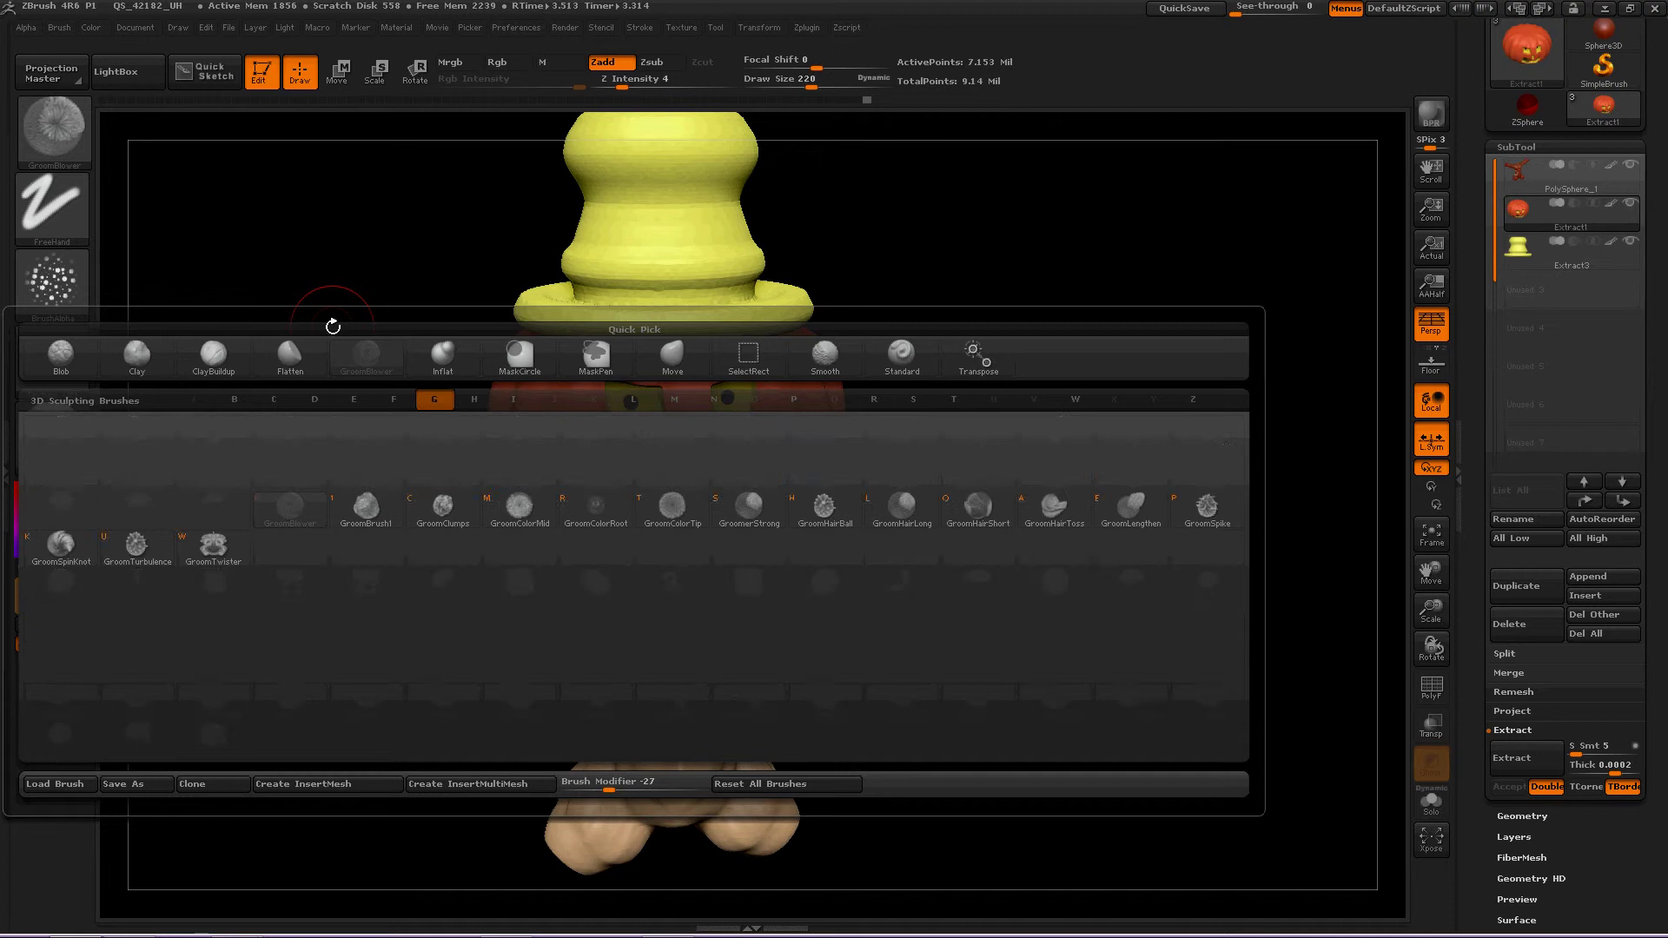
key(Escape)
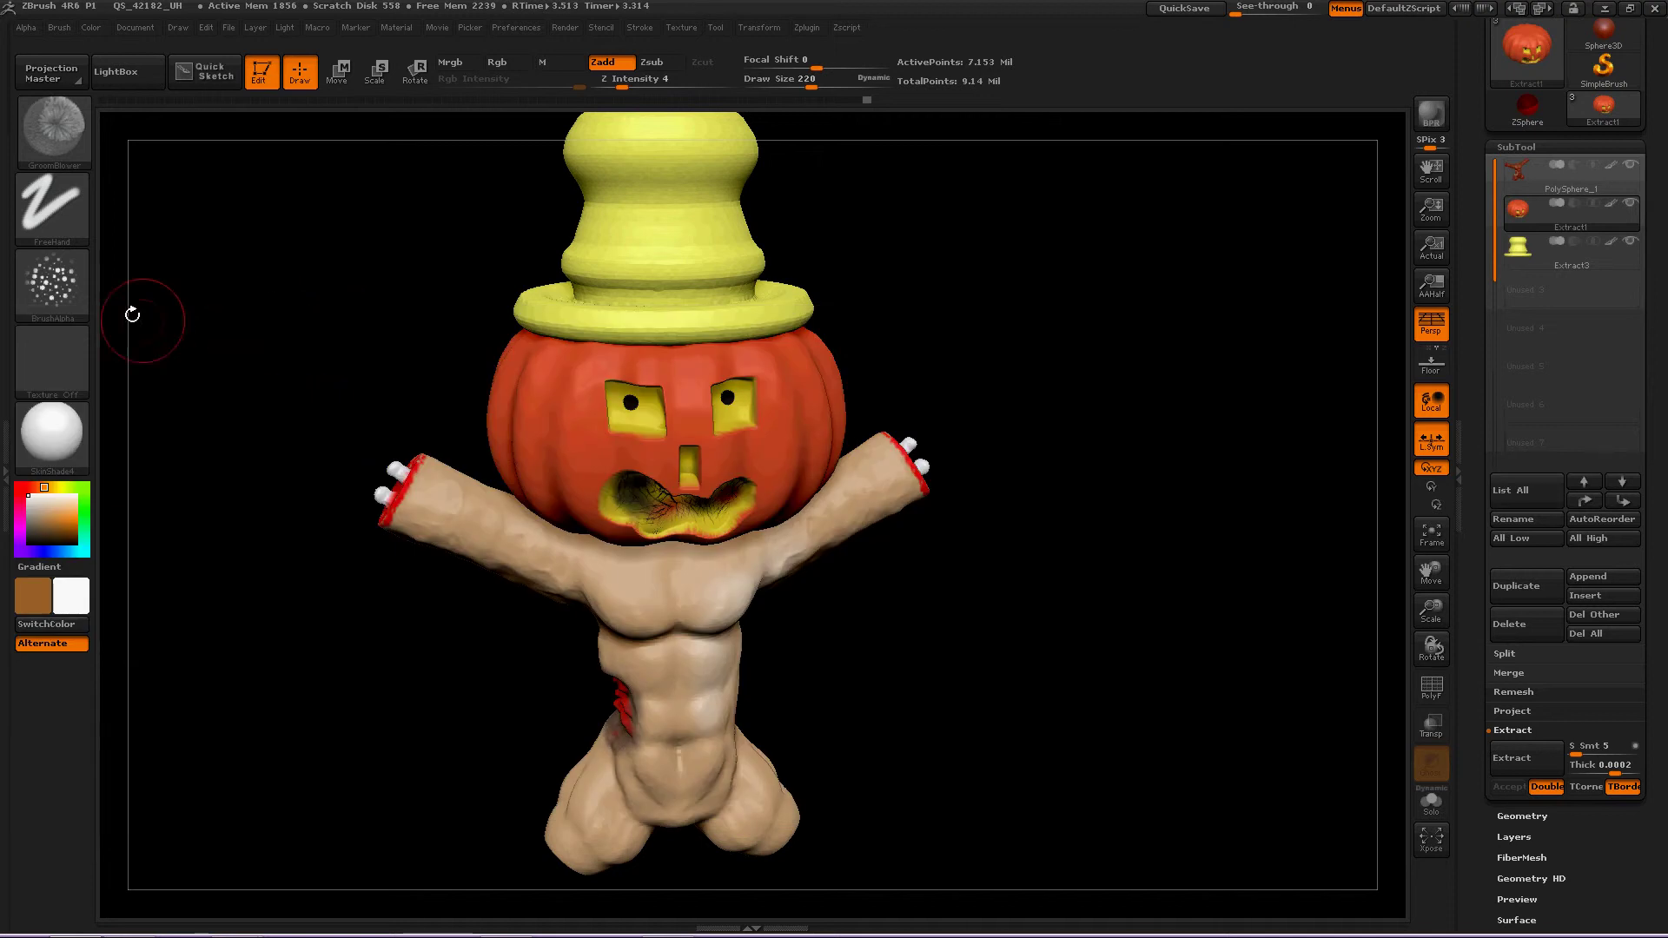
Remove the brush alpha and try a groom brush stroke on the pumpkin's side with Mrgb on and Z Intensity at 100.
click(53, 284)
click(142, 380)
ctrl+right_drag(440, 354, 444, 602)
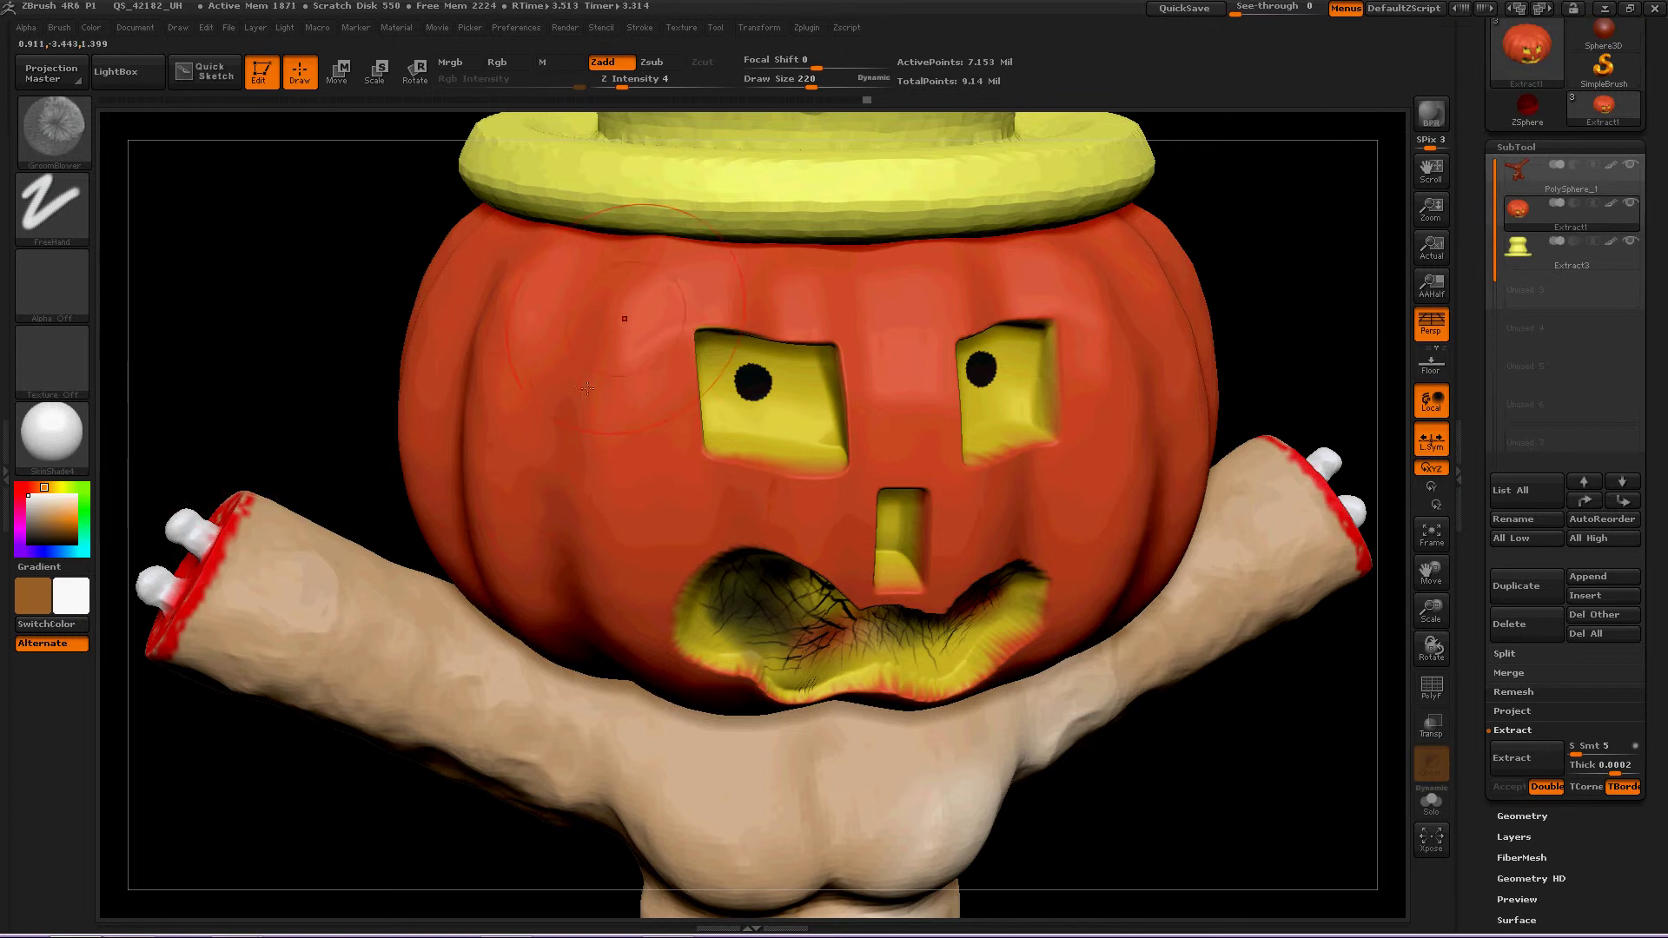
drag(212, 309, 409, 284)
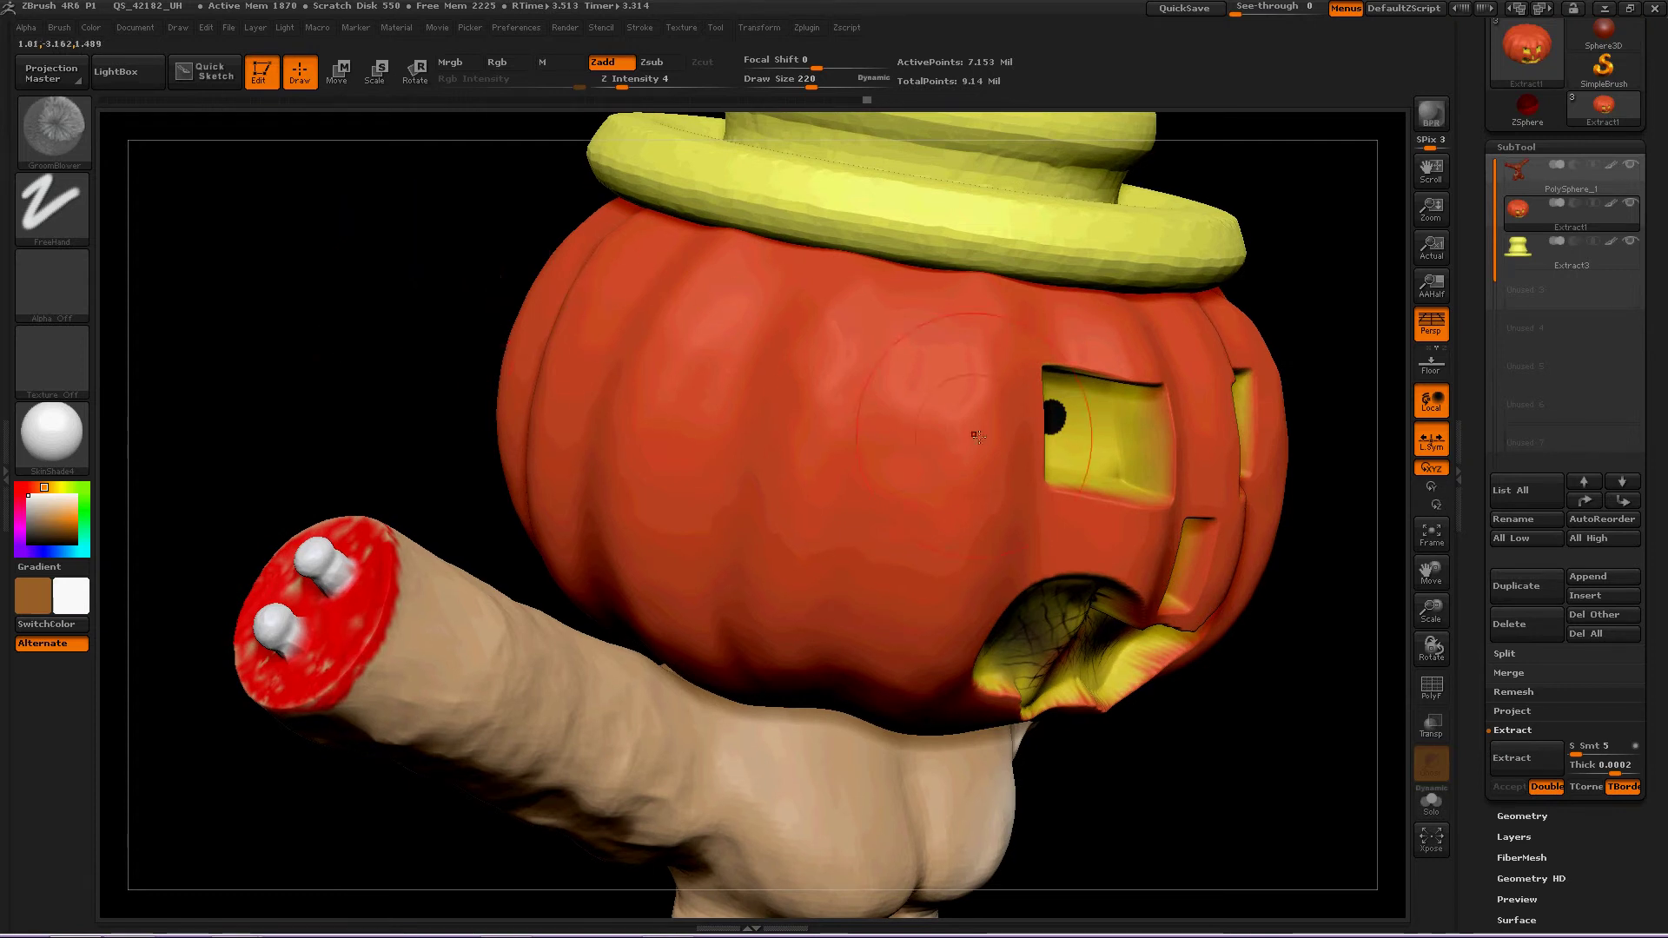
click(455, 63)
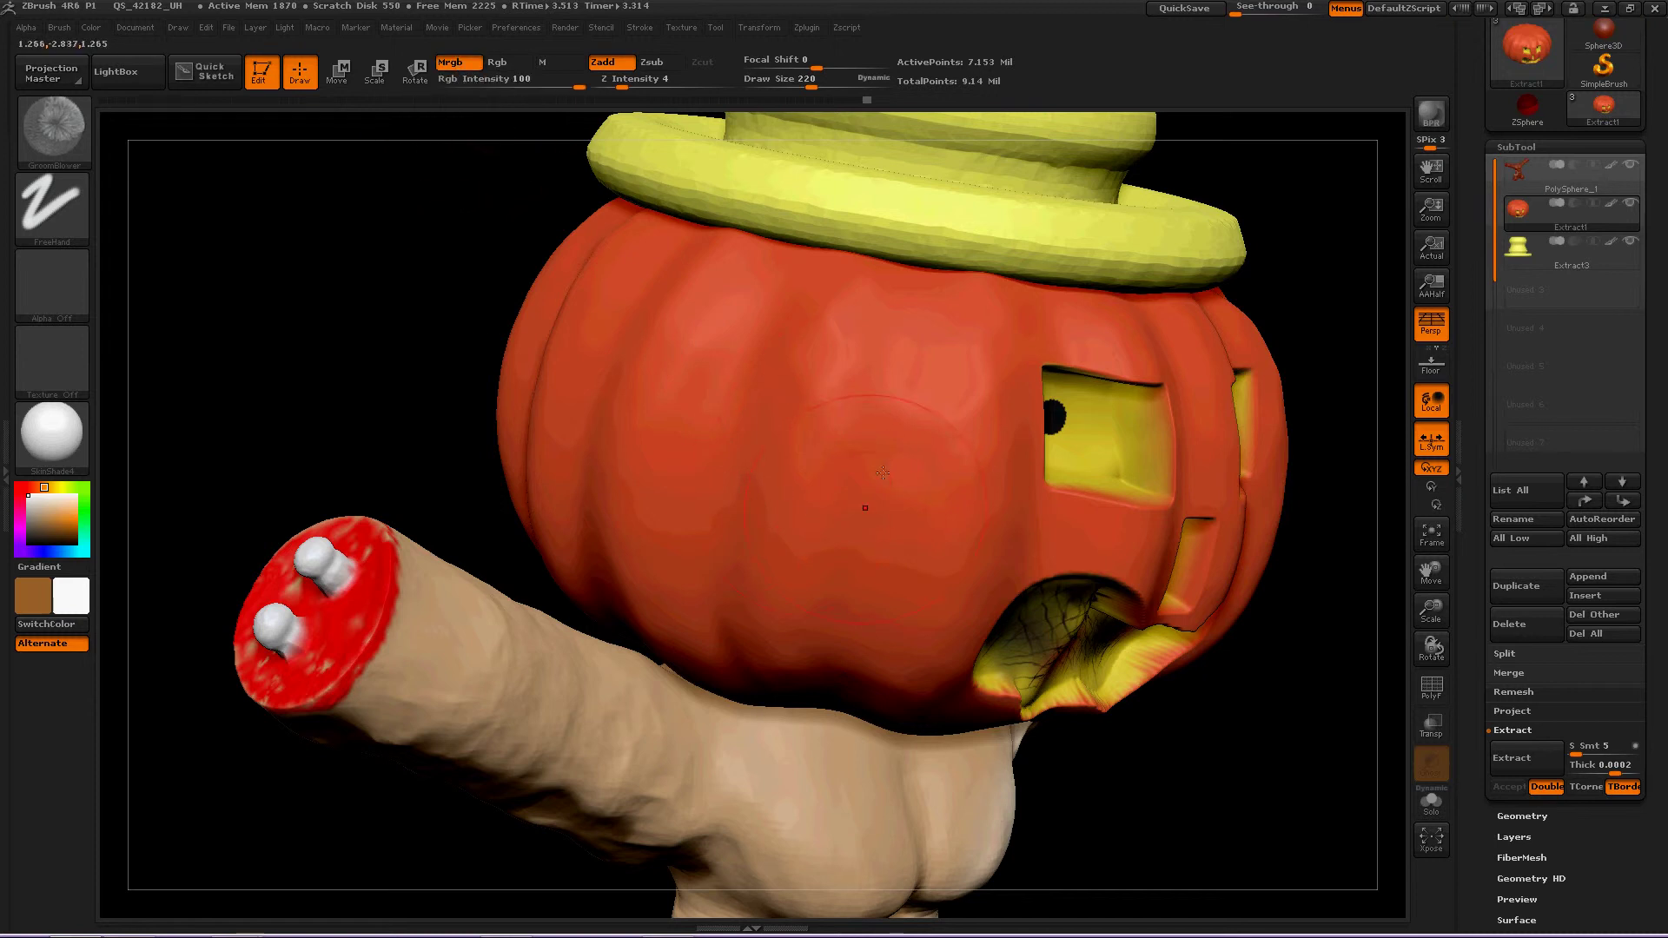
drag(622, 83, 739, 83)
drag(773, 371, 660, 447)
mouse_move(461, 428)
mouse_down()
mouse_move(284, 383)
mouse_move(409, 430)
mouse_move(313, 386)
mouse_move(362, 461)
mouse_up()
key(ctrl)
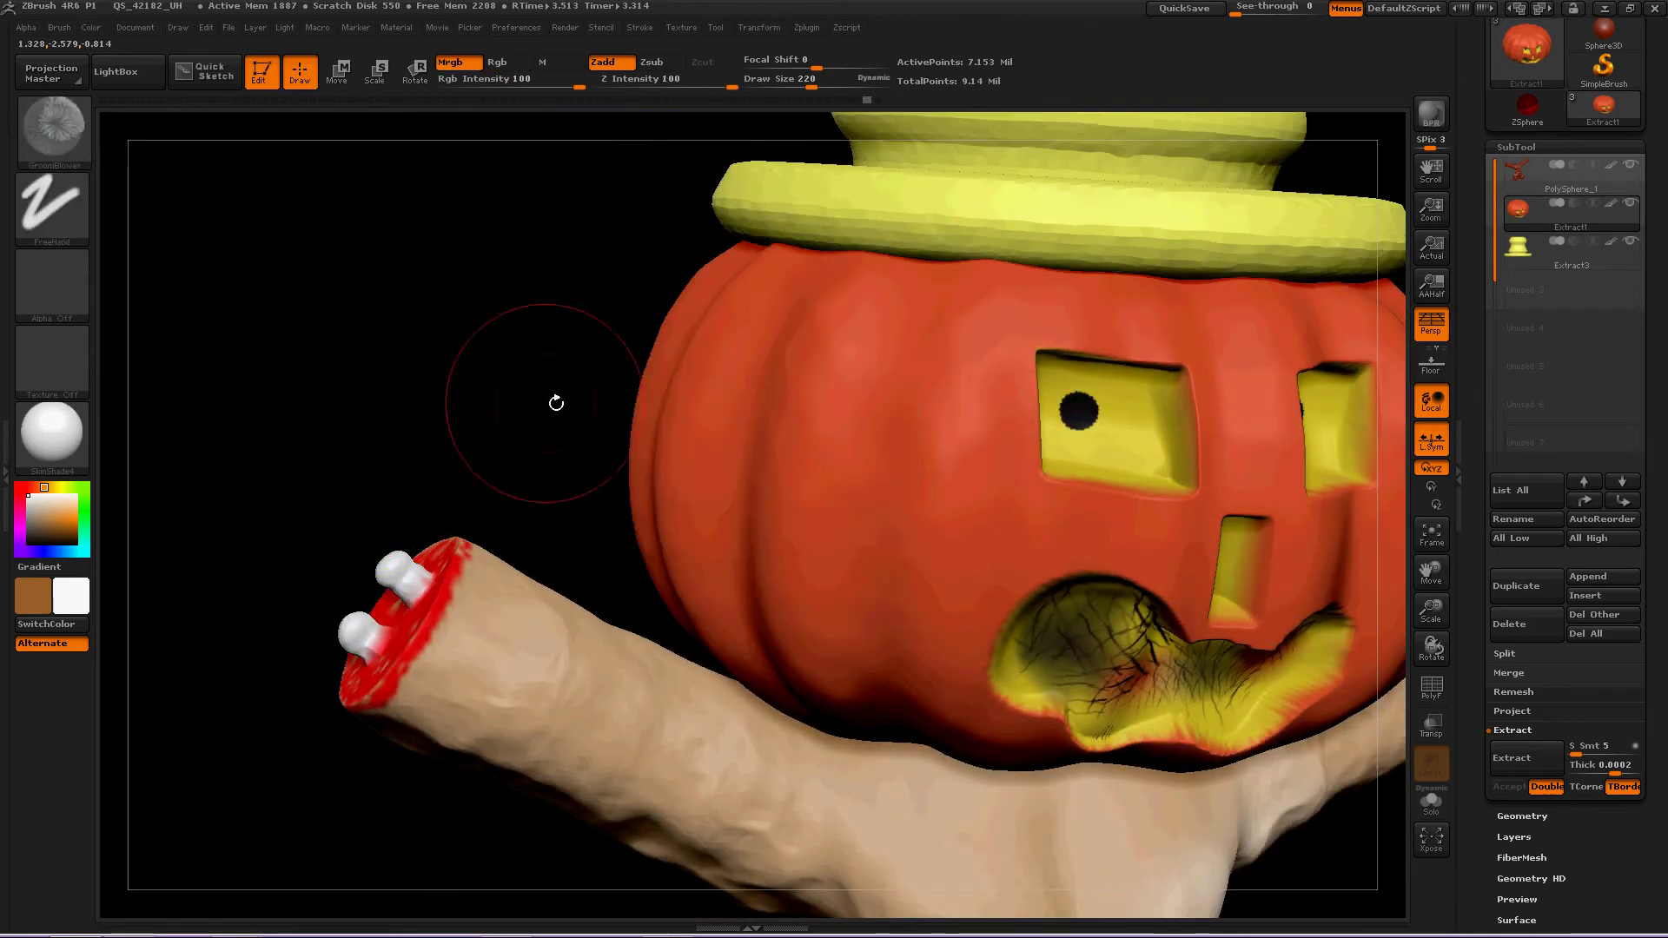
Turn off Mrgb for the groom brush and set its Z Intensity to 13.
click(453, 63)
click(455, 67)
click(649, 87)
text(15)
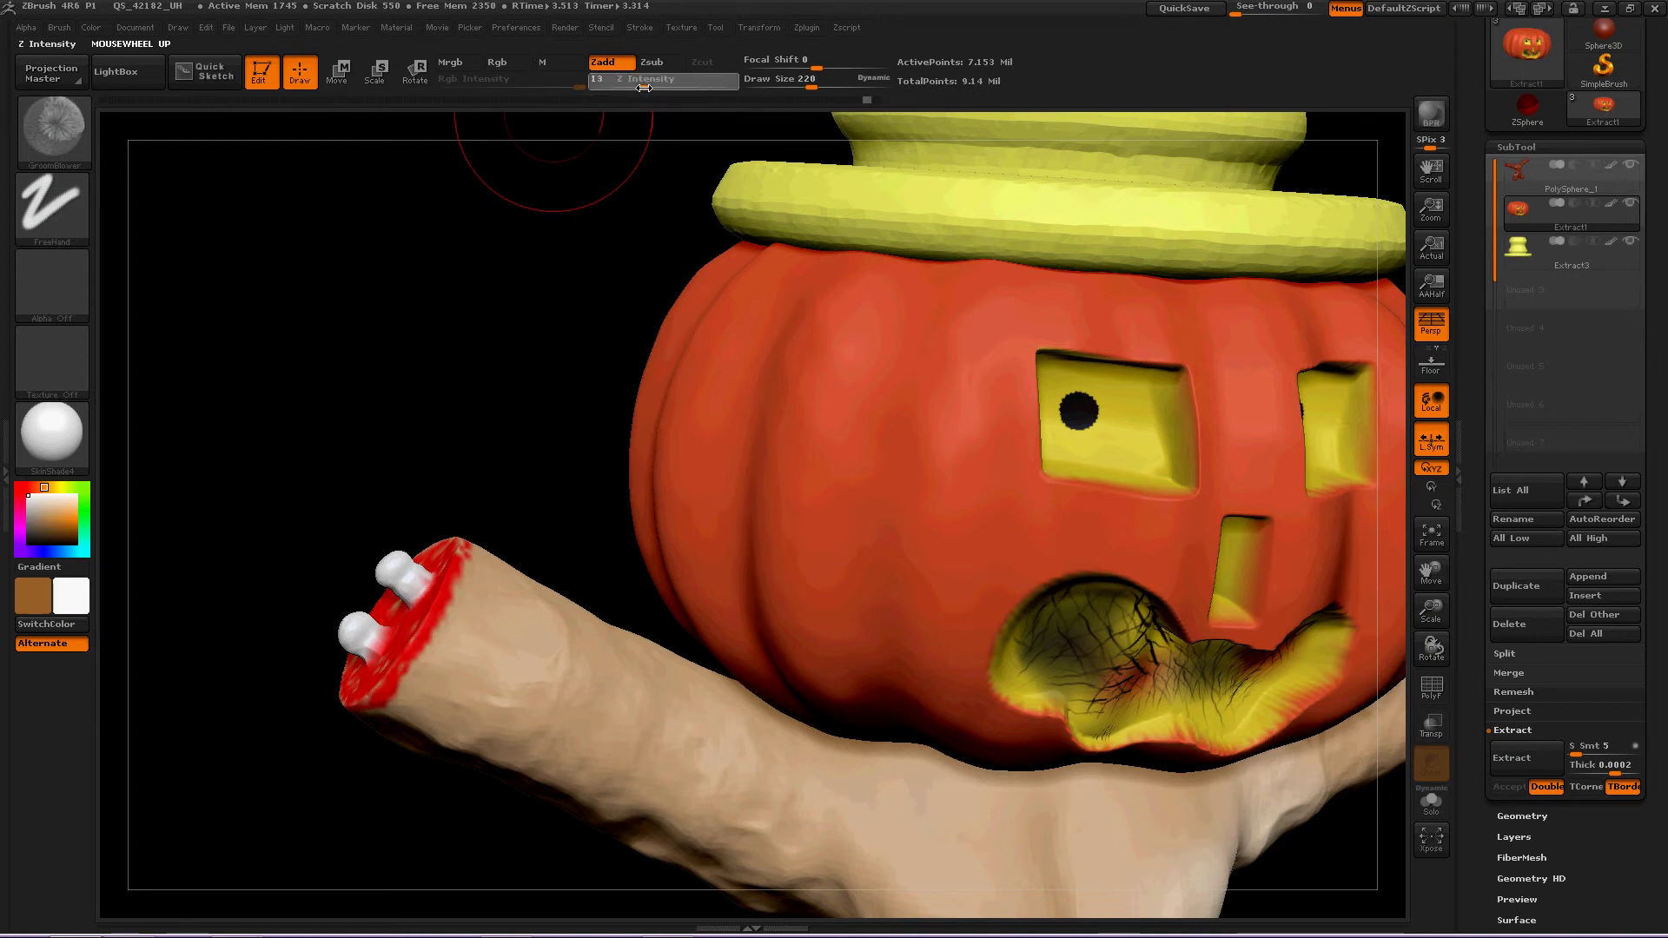
key(Return)
Try a groom brush stroke without an alpha on the pumpkin's side and undo it.
drag(509, 338, 464, 354)
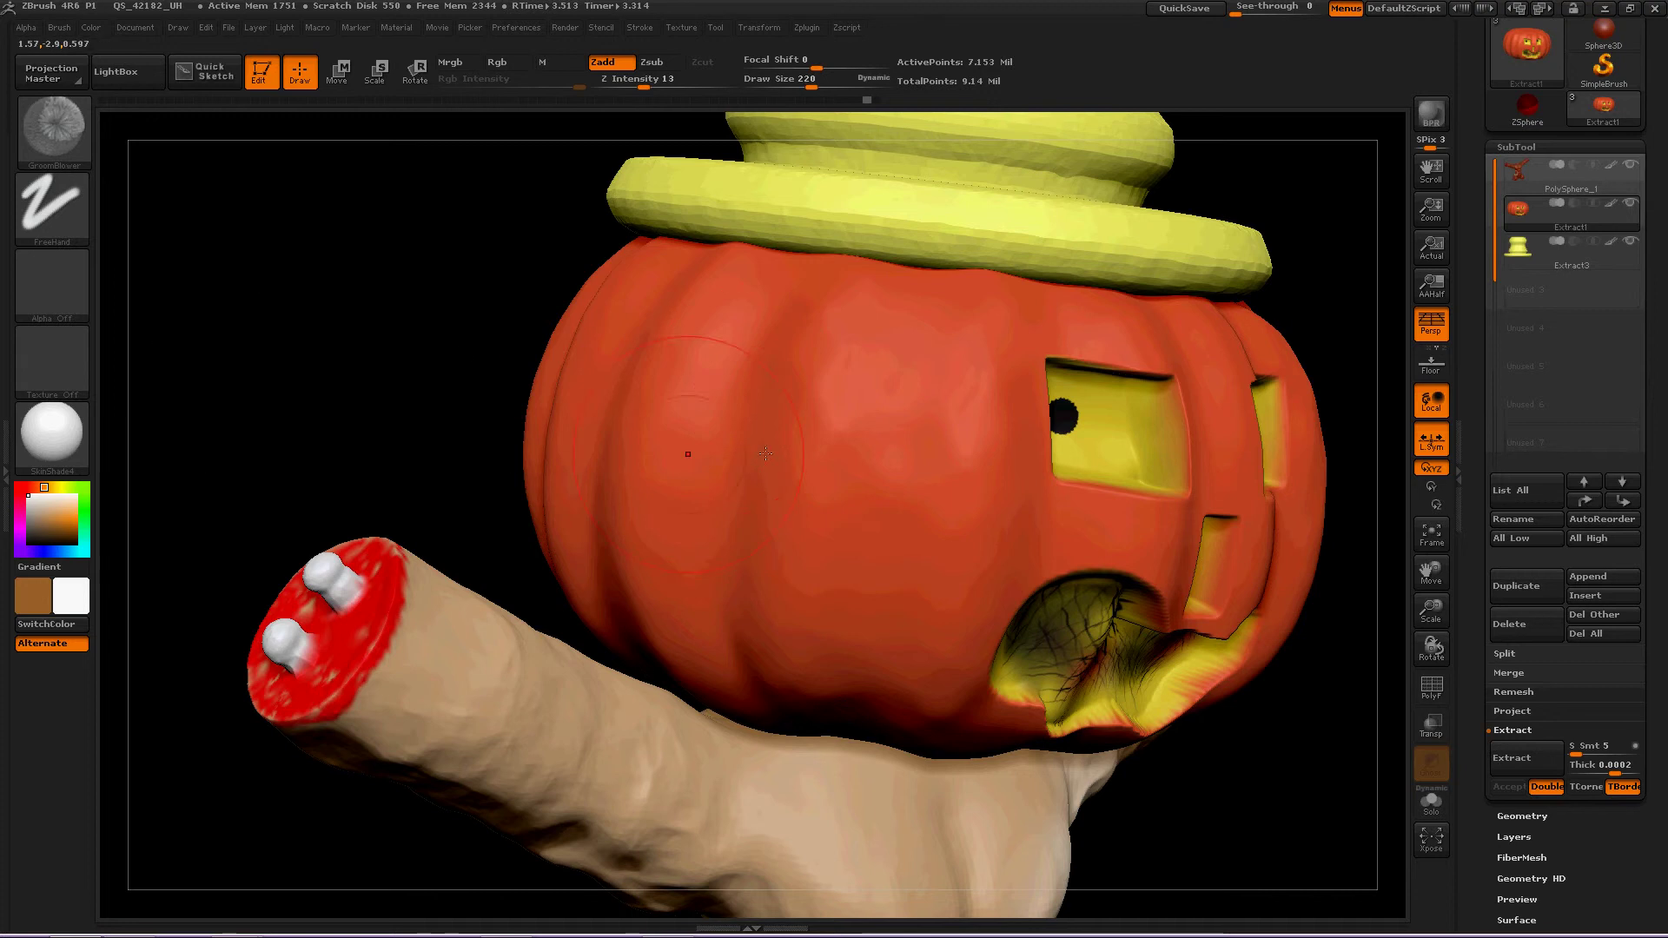
mouse_move(826, 448)
mouse_down()
mouse_move(904, 401)
mouse_move(782, 374)
mouse_up()
drag(338, 364, 344, 326)
key(ctrl)
key(ctrl+z)
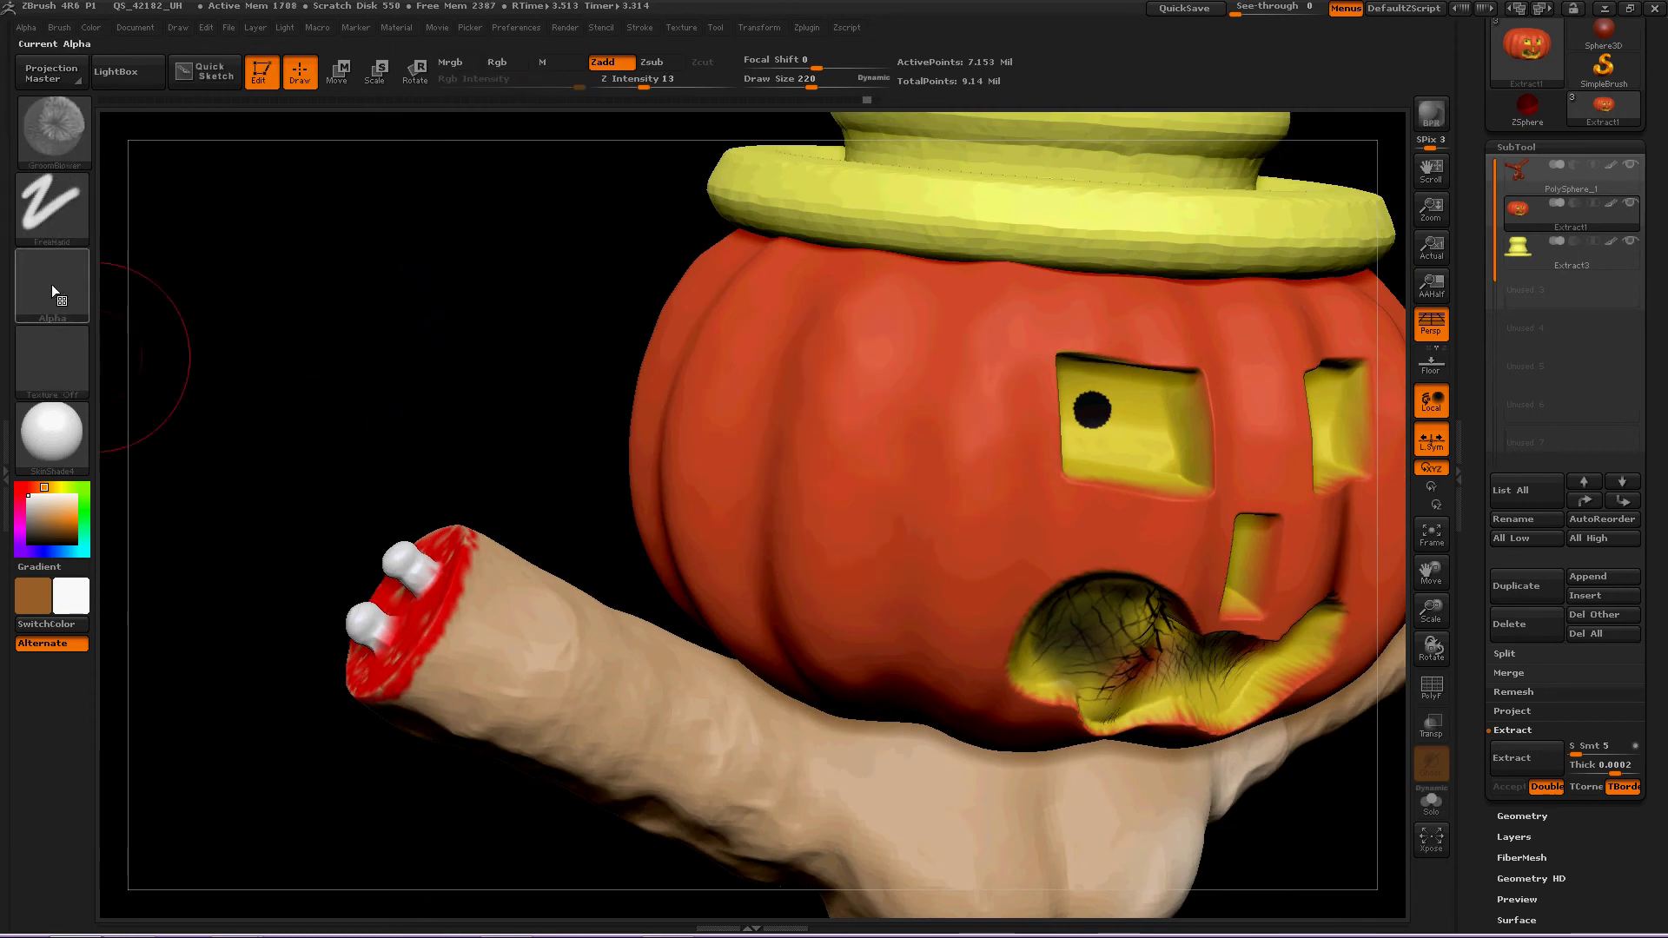
Assign Alpha 23 to the groom brush and sculpt rough skin texture over the ribs on the pumpkin's side.
click(44, 284)
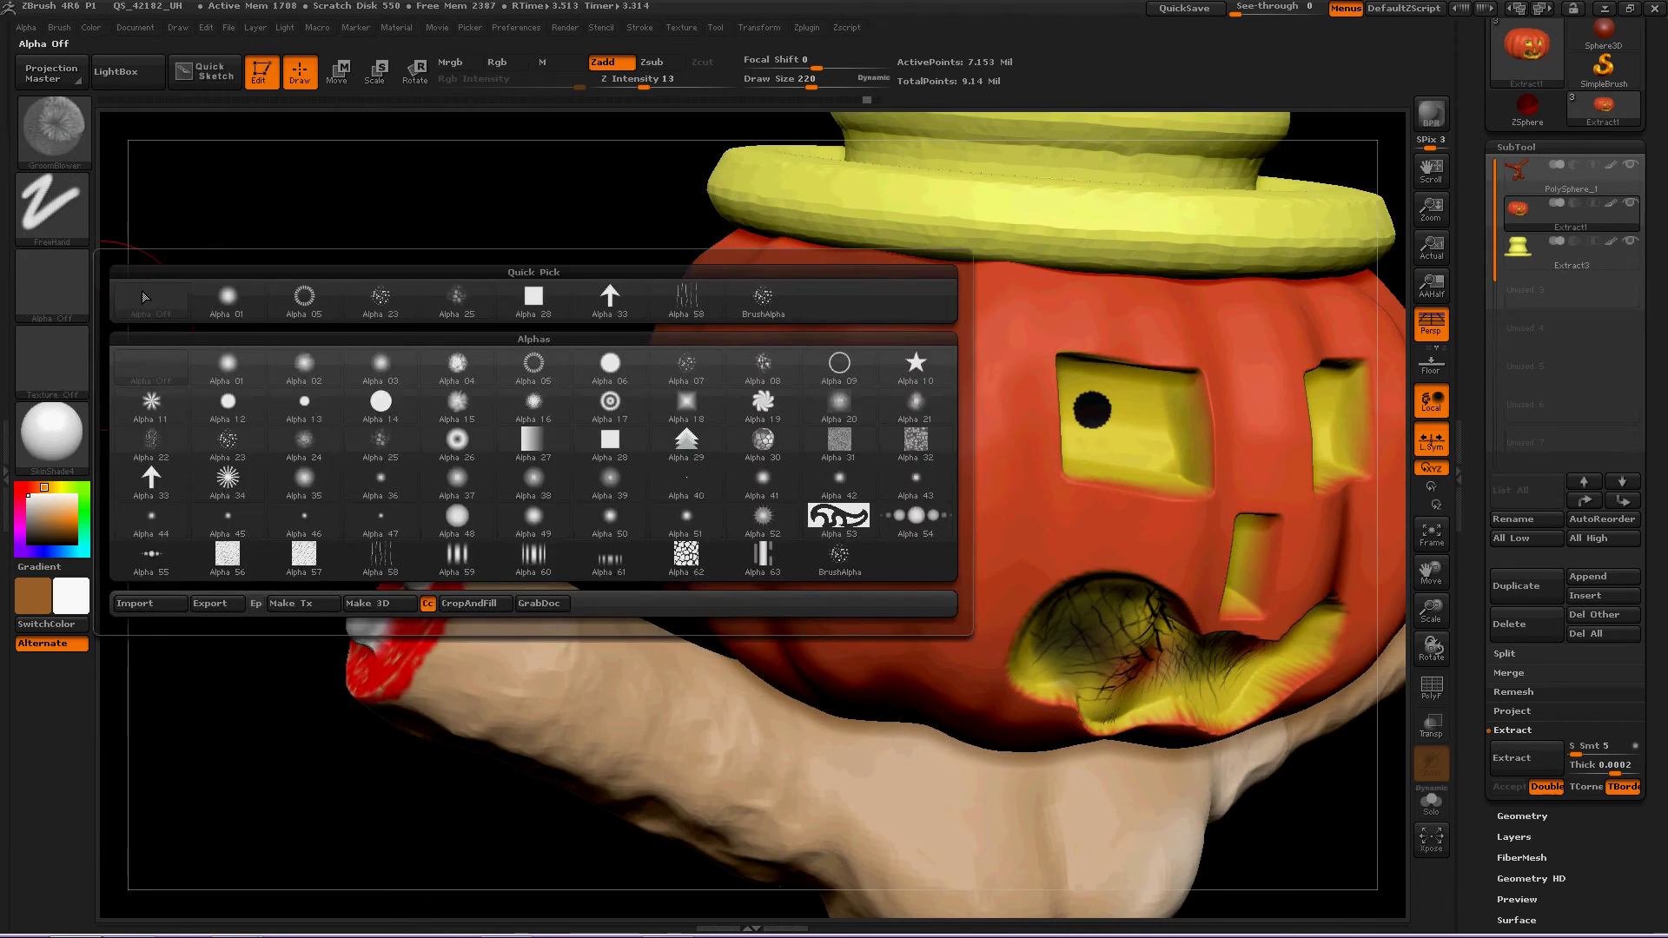
click(223, 451)
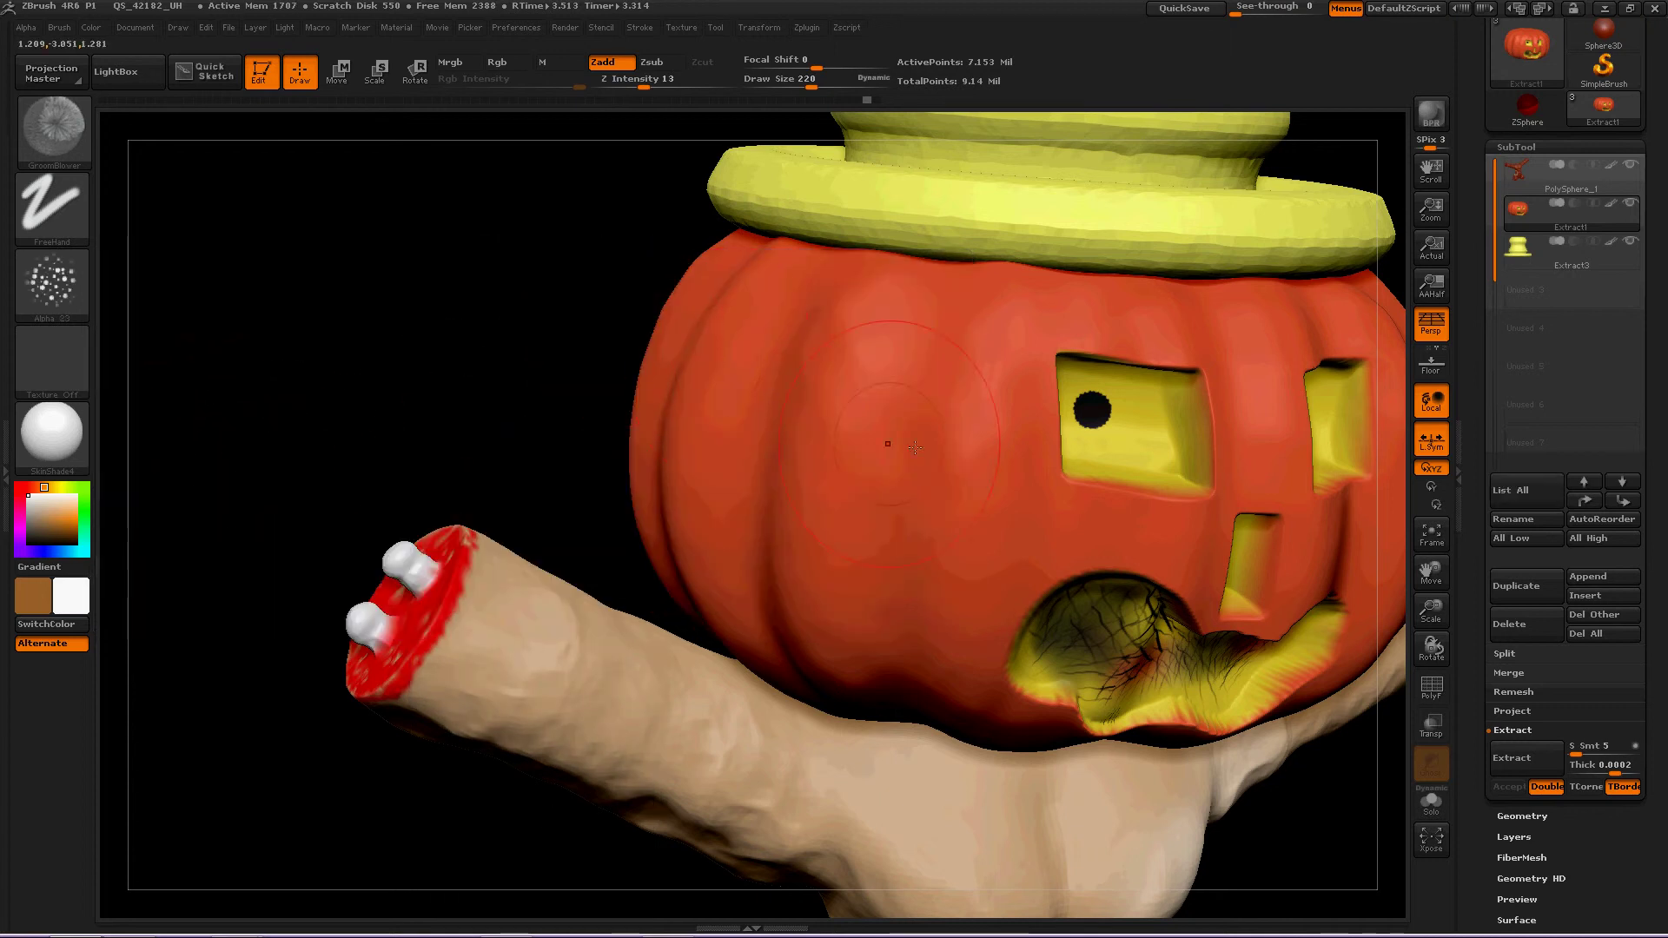
drag(476, 392, 538, 377)
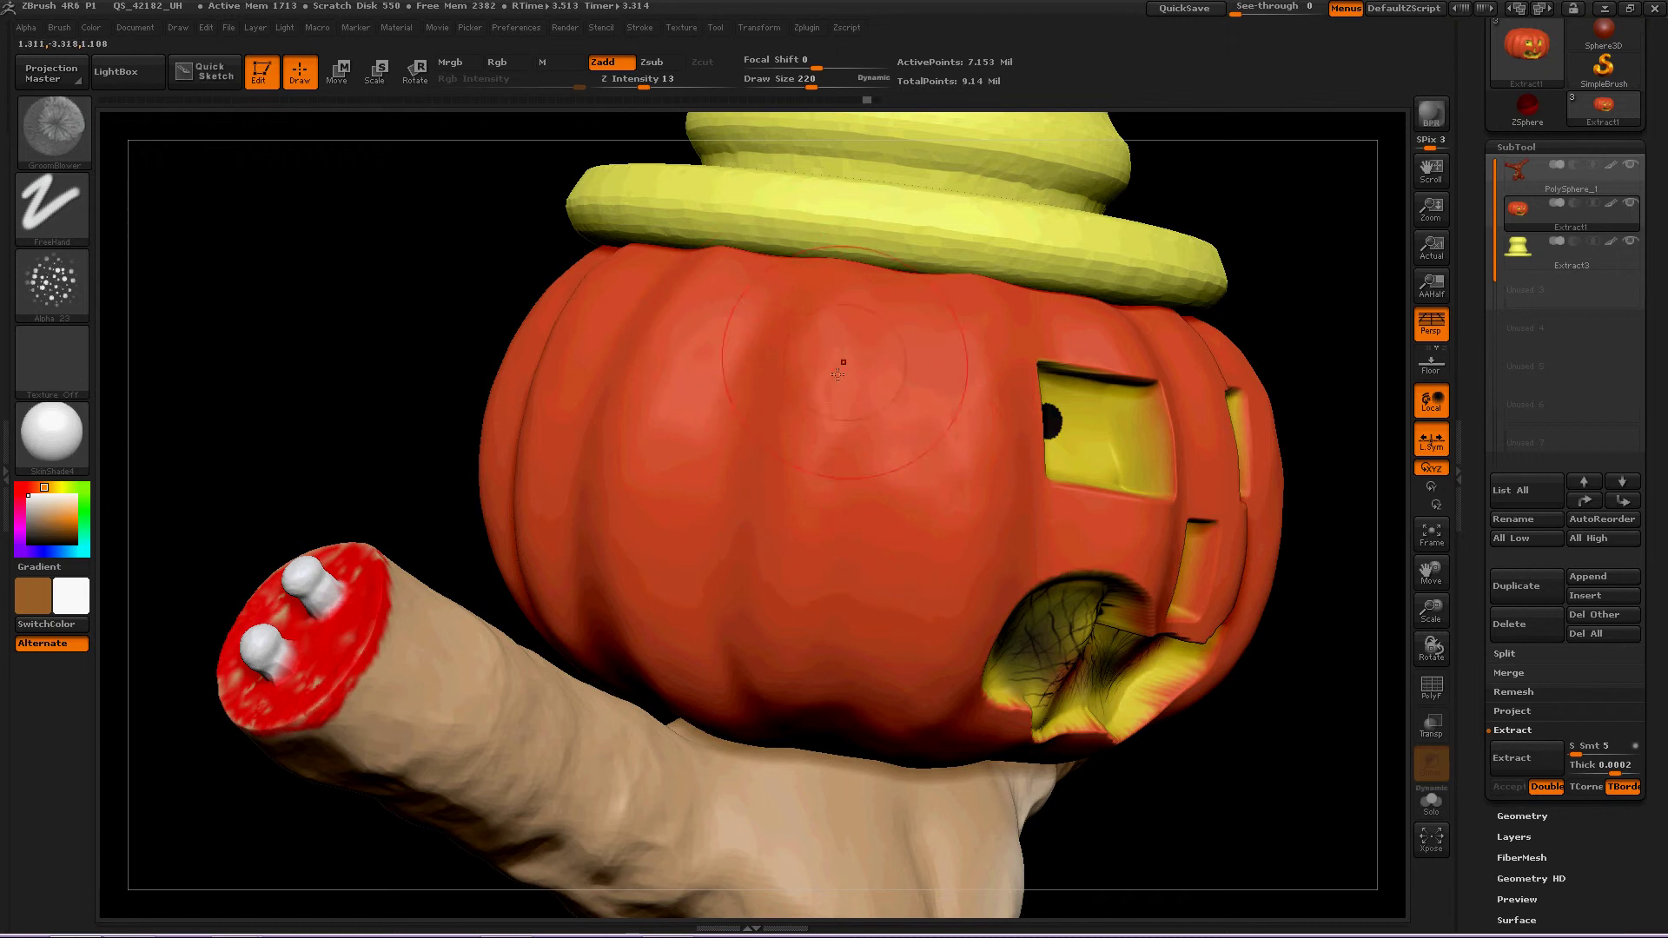
drag(853, 366, 898, 490)
mouse_move(856, 575)
mouse_down()
mouse_move(782, 556)
mouse_move(695, 456)
mouse_move(695, 356)
mouse_move(655, 534)
mouse_move(618, 604)
mouse_up()
mouse_move(325, 369)
mouse_down()
mouse_move(556, 325)
mouse_move(469, 374)
mouse_move(404, 276)
mouse_move(504, 391)
mouse_up()
drag(174, 603, 599, 692)
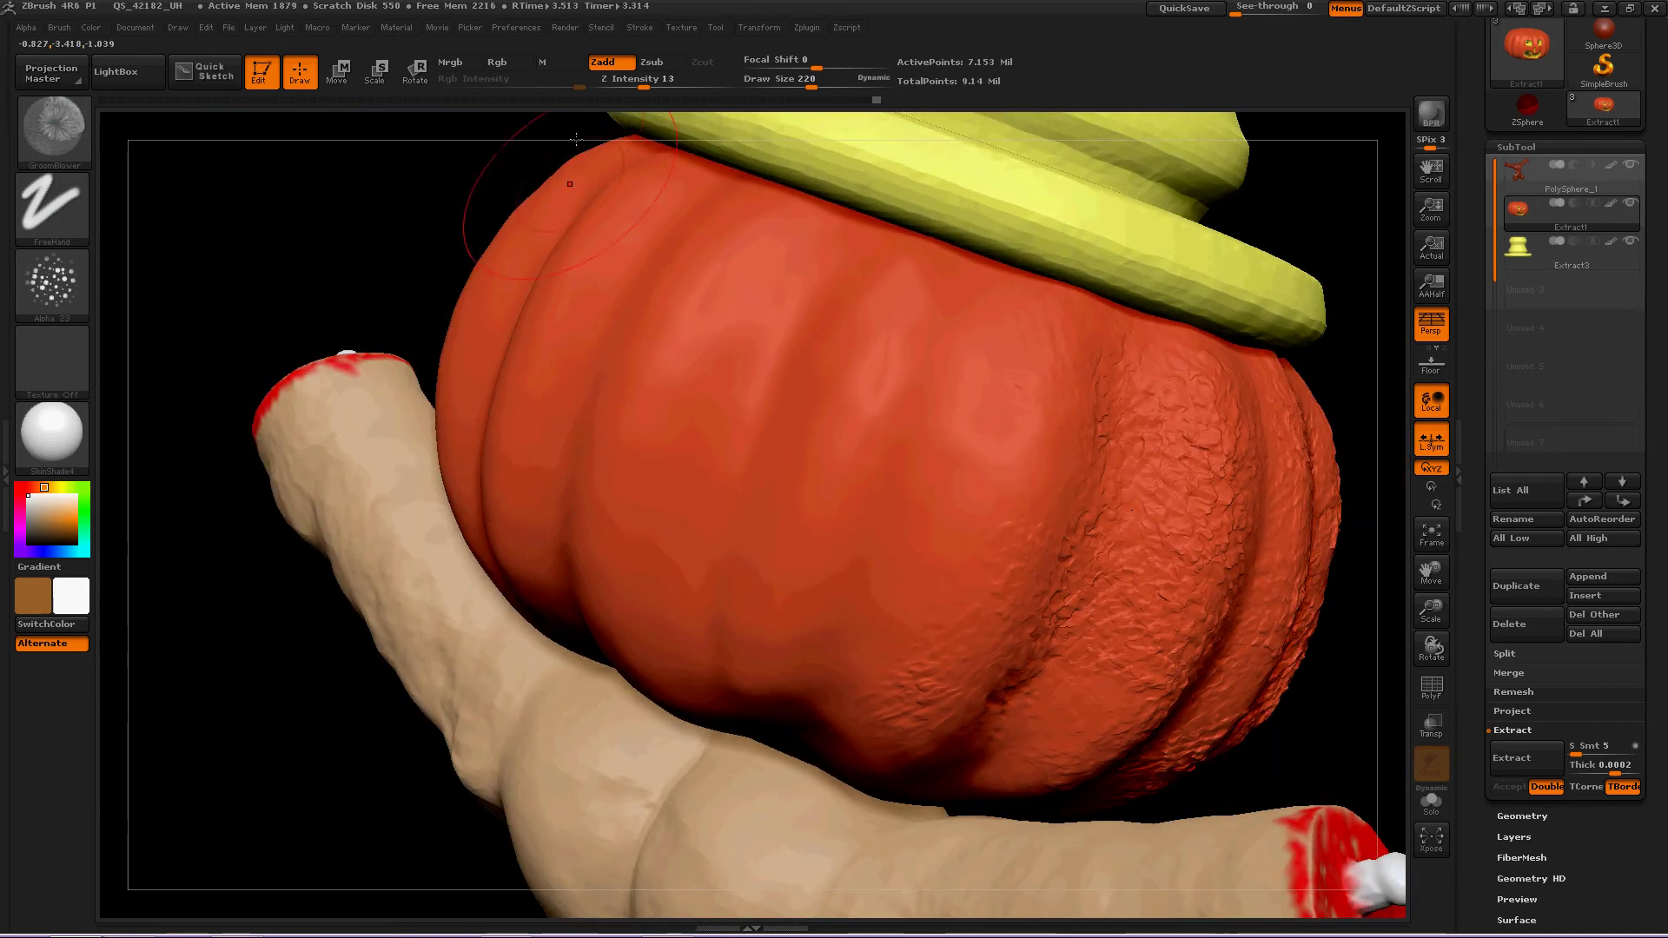
Set the brush Z Intensity to 4 and sculpt finer skin texture across the smooth ribs at the pumpkin's back.
text(4)
key(Return)
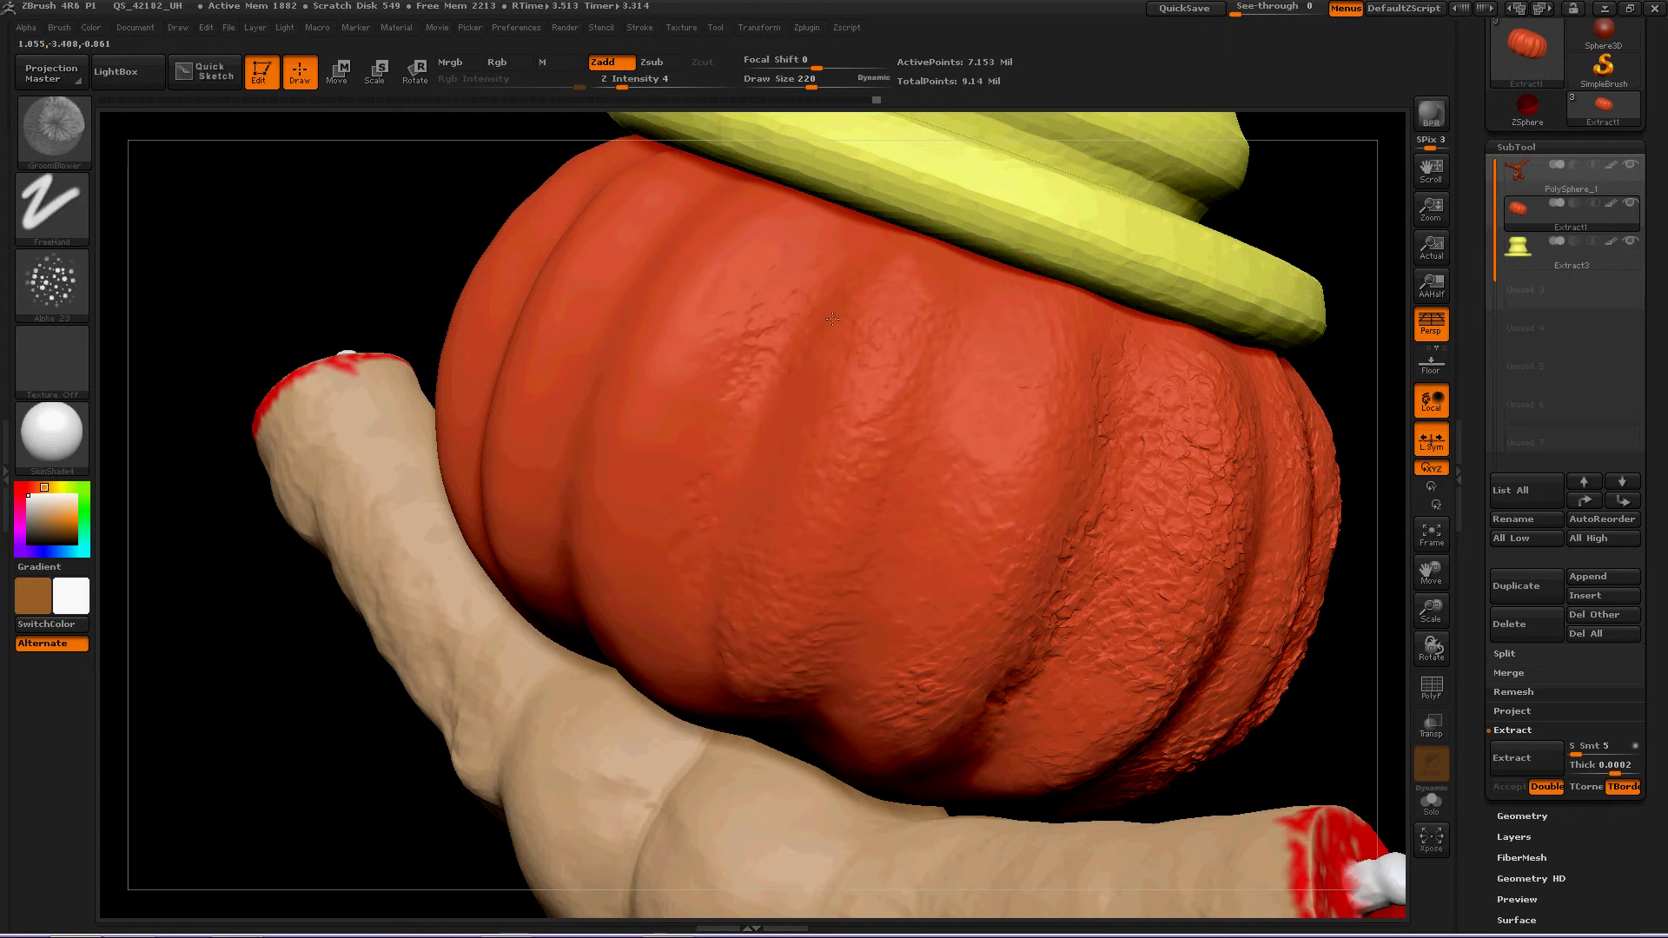
drag(697, 566, 678, 595)
mouse_move(199, 321)
mouse_down()
mouse_move(239, 359)
mouse_move(220, 268)
mouse_up()
drag(183, 205, 273, 326)
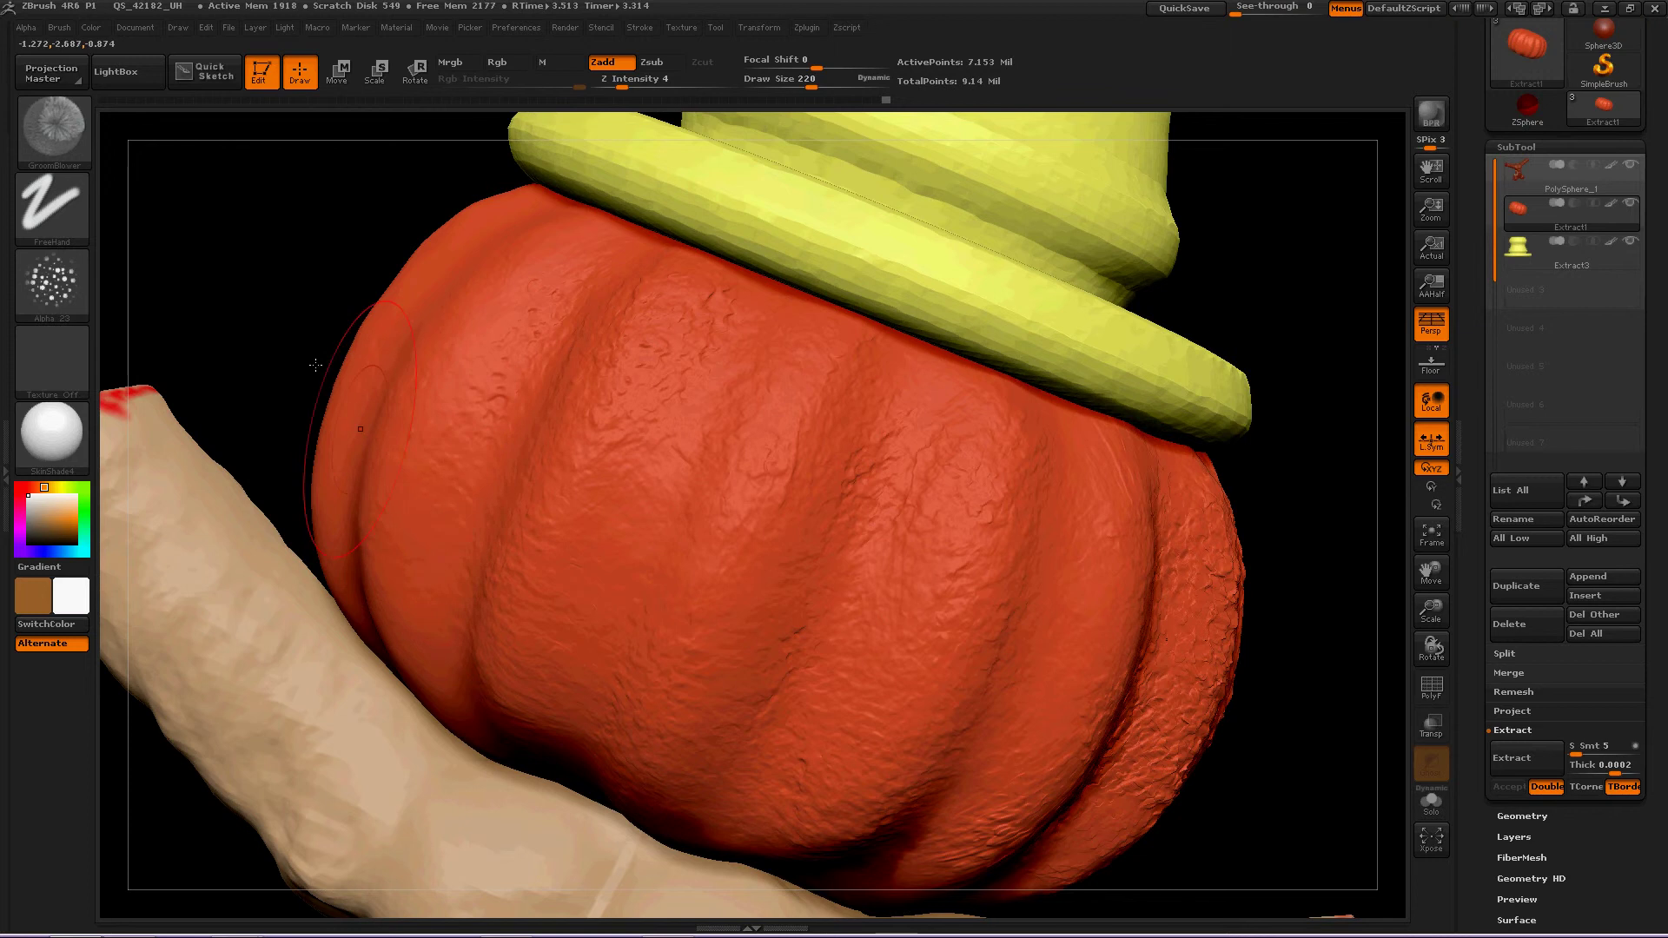
Extend the fine skin texture over the untextured back ribs of the pumpkin up to the hat brim.
drag(271, 295, 516, 789)
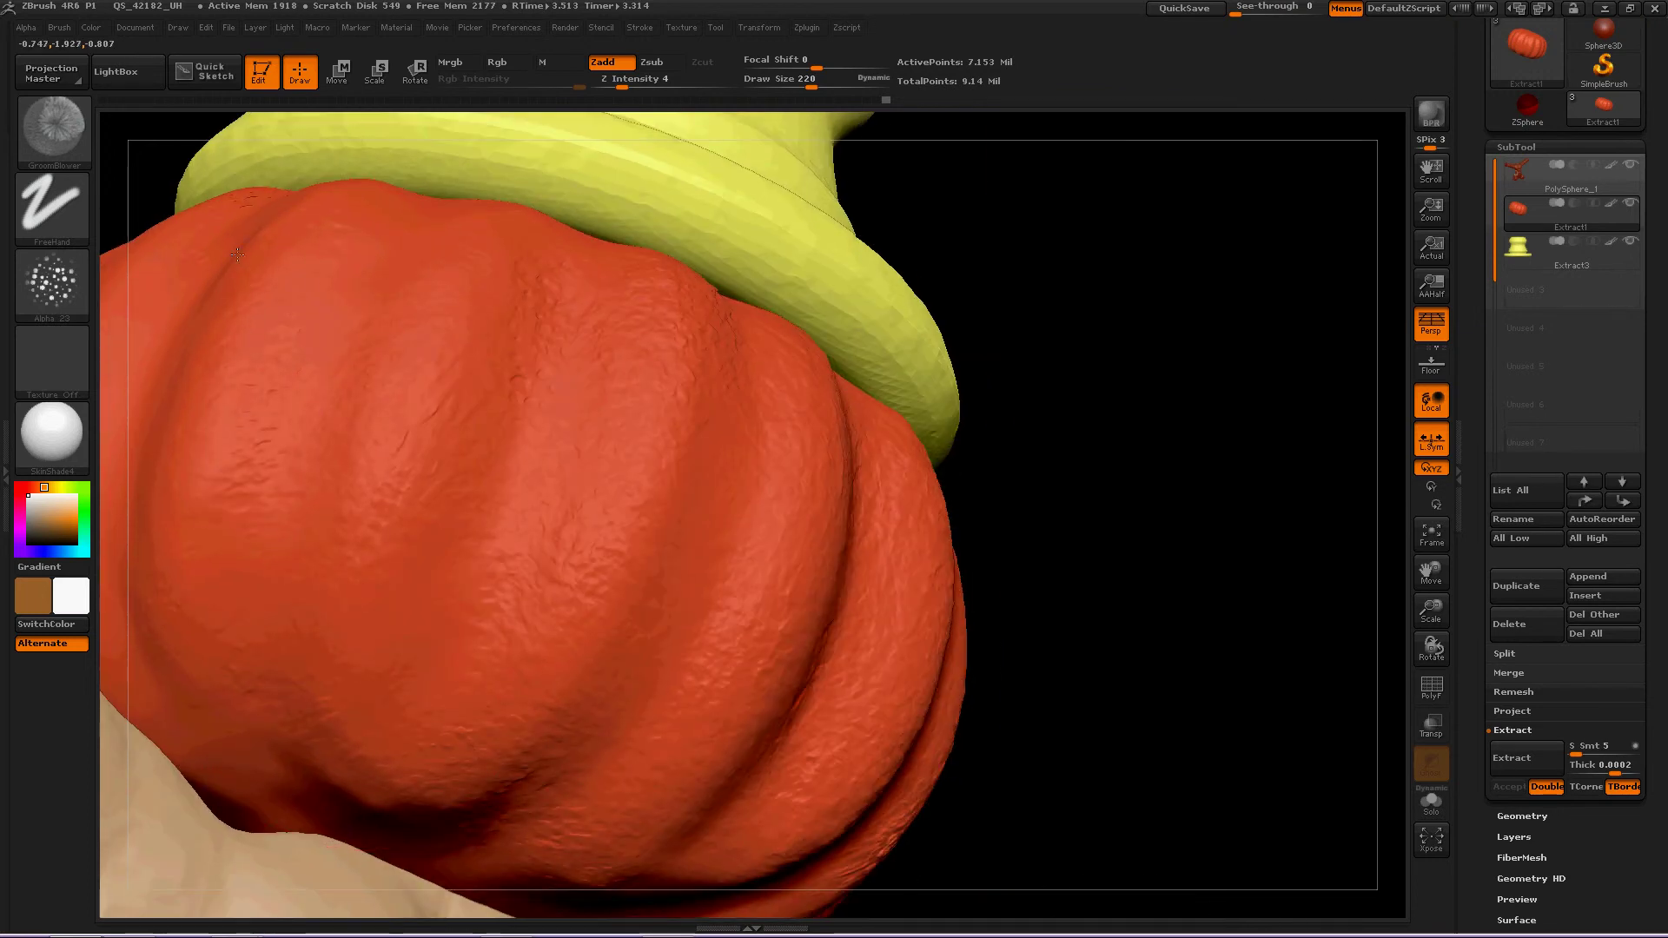
drag(293, 220, 330, 209)
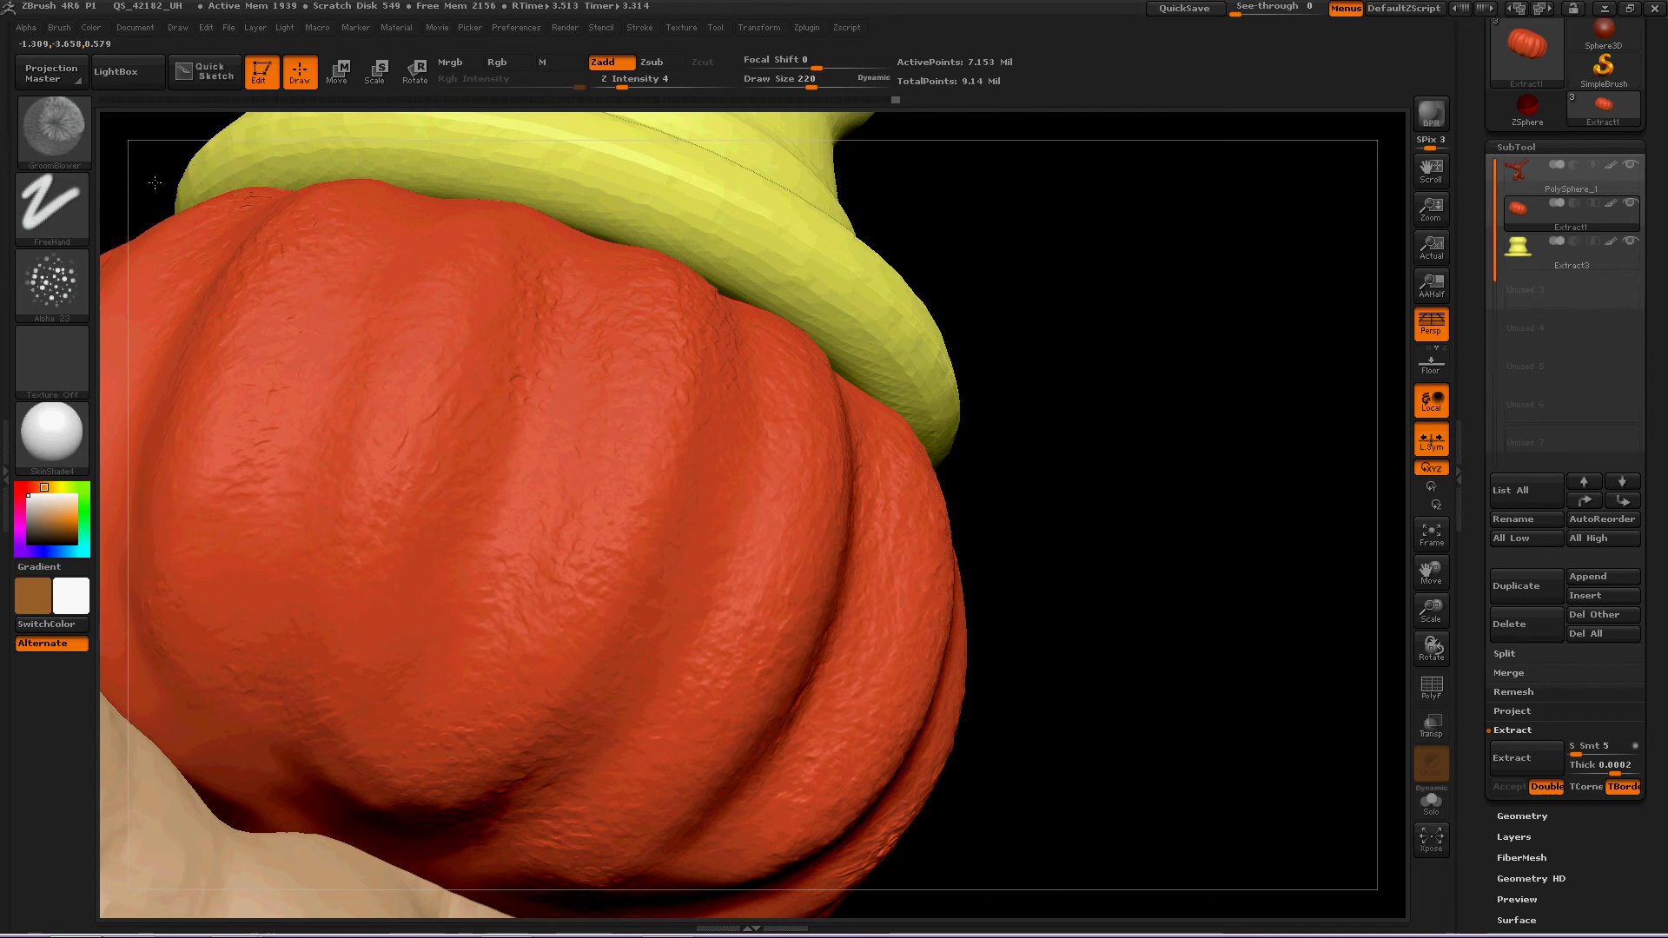
mouse_move(165, 178)
alt+mouse_down()
mouse_move(424, 257)
mouse_move(538, 469)
alt+mouse_up()
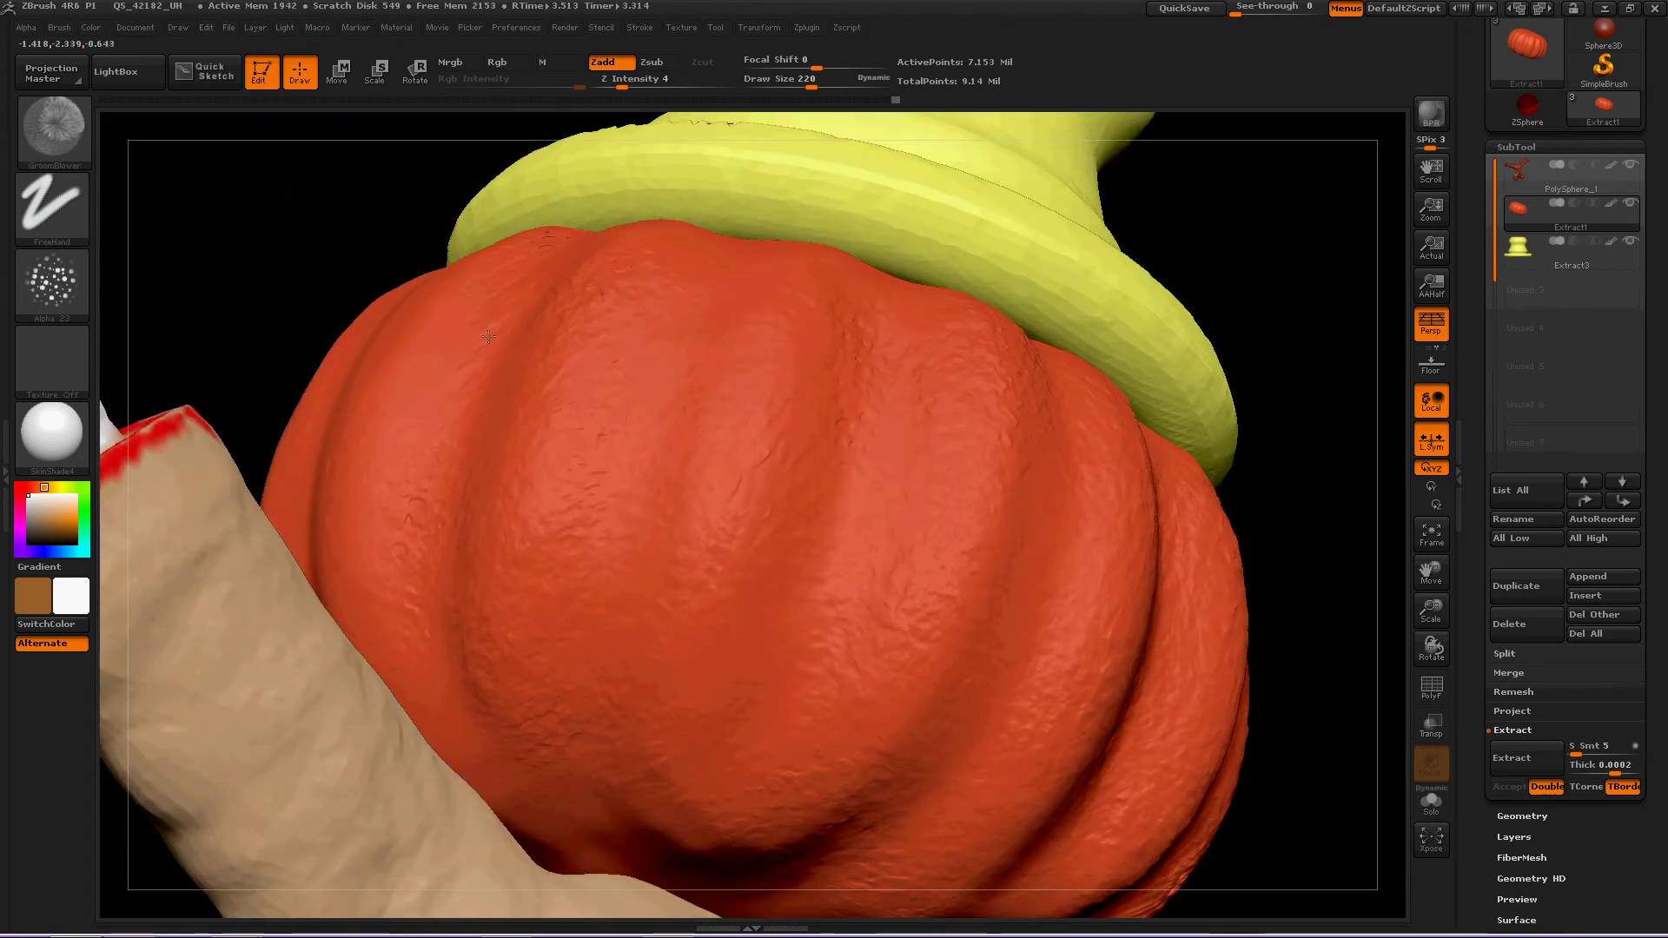
Texture the pumpkin's opposite side, including the ribs behind the raised severed arm.
mouse_move(212, 275)
mouse_down()
mouse_move(1191, 432)
mouse_move(938, 429)
mouse_move(256, 261)
mouse_move(921, 339)
mouse_move(1233, 317)
mouse_move(712, 400)
mouse_up()
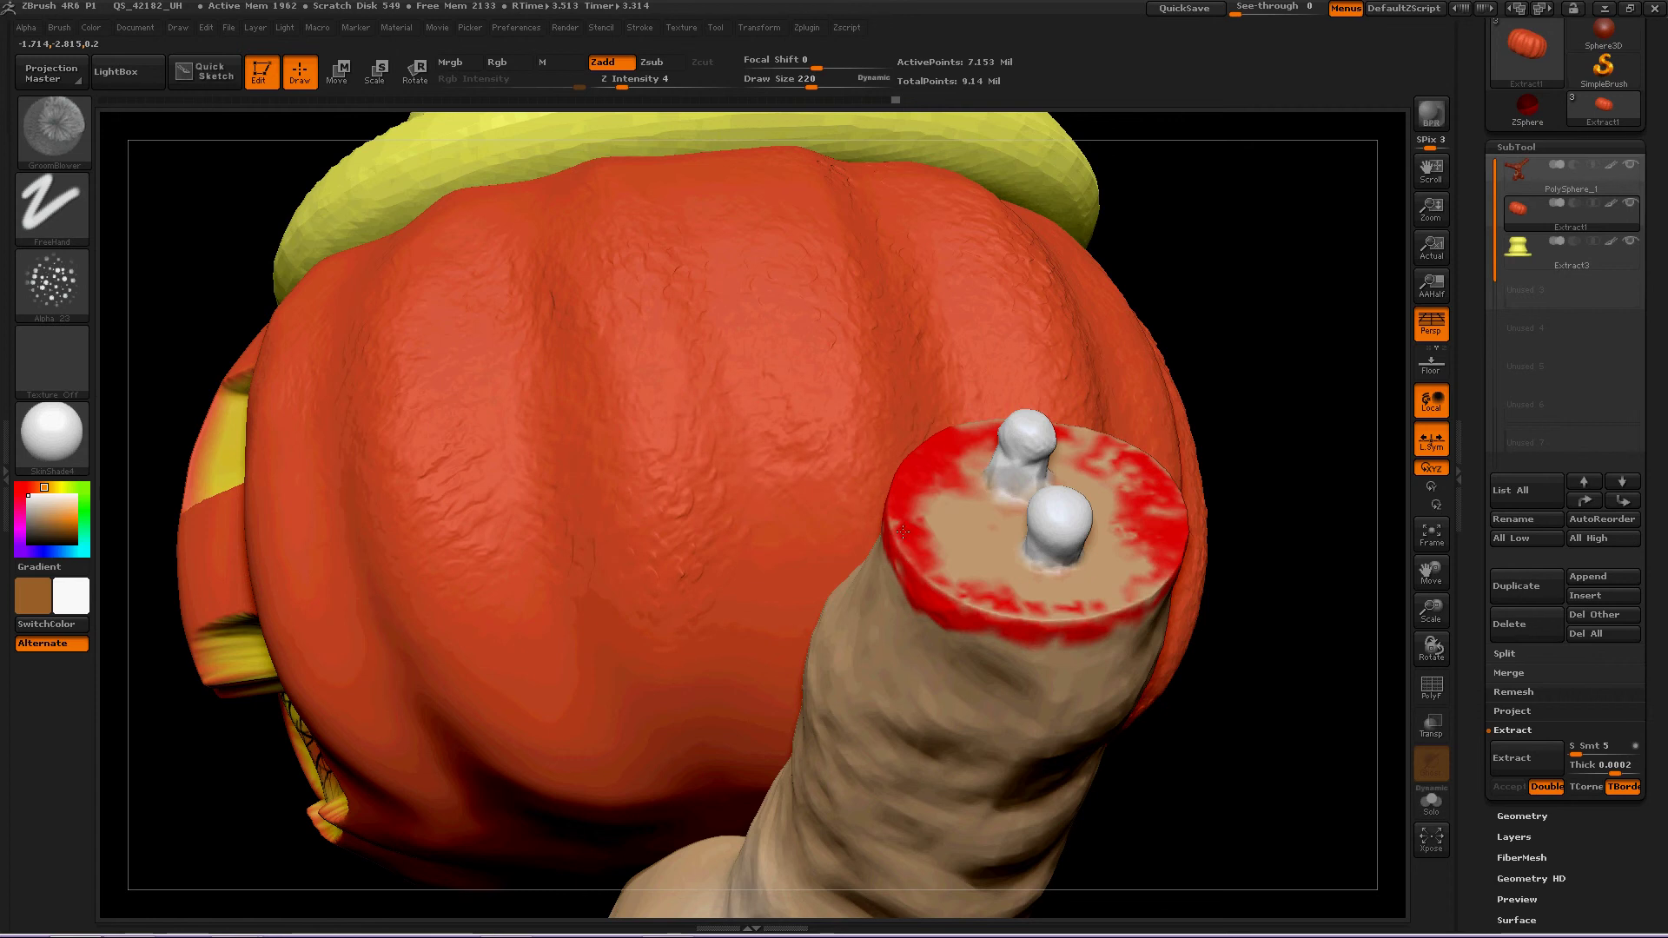
drag(794, 692, 673, 694)
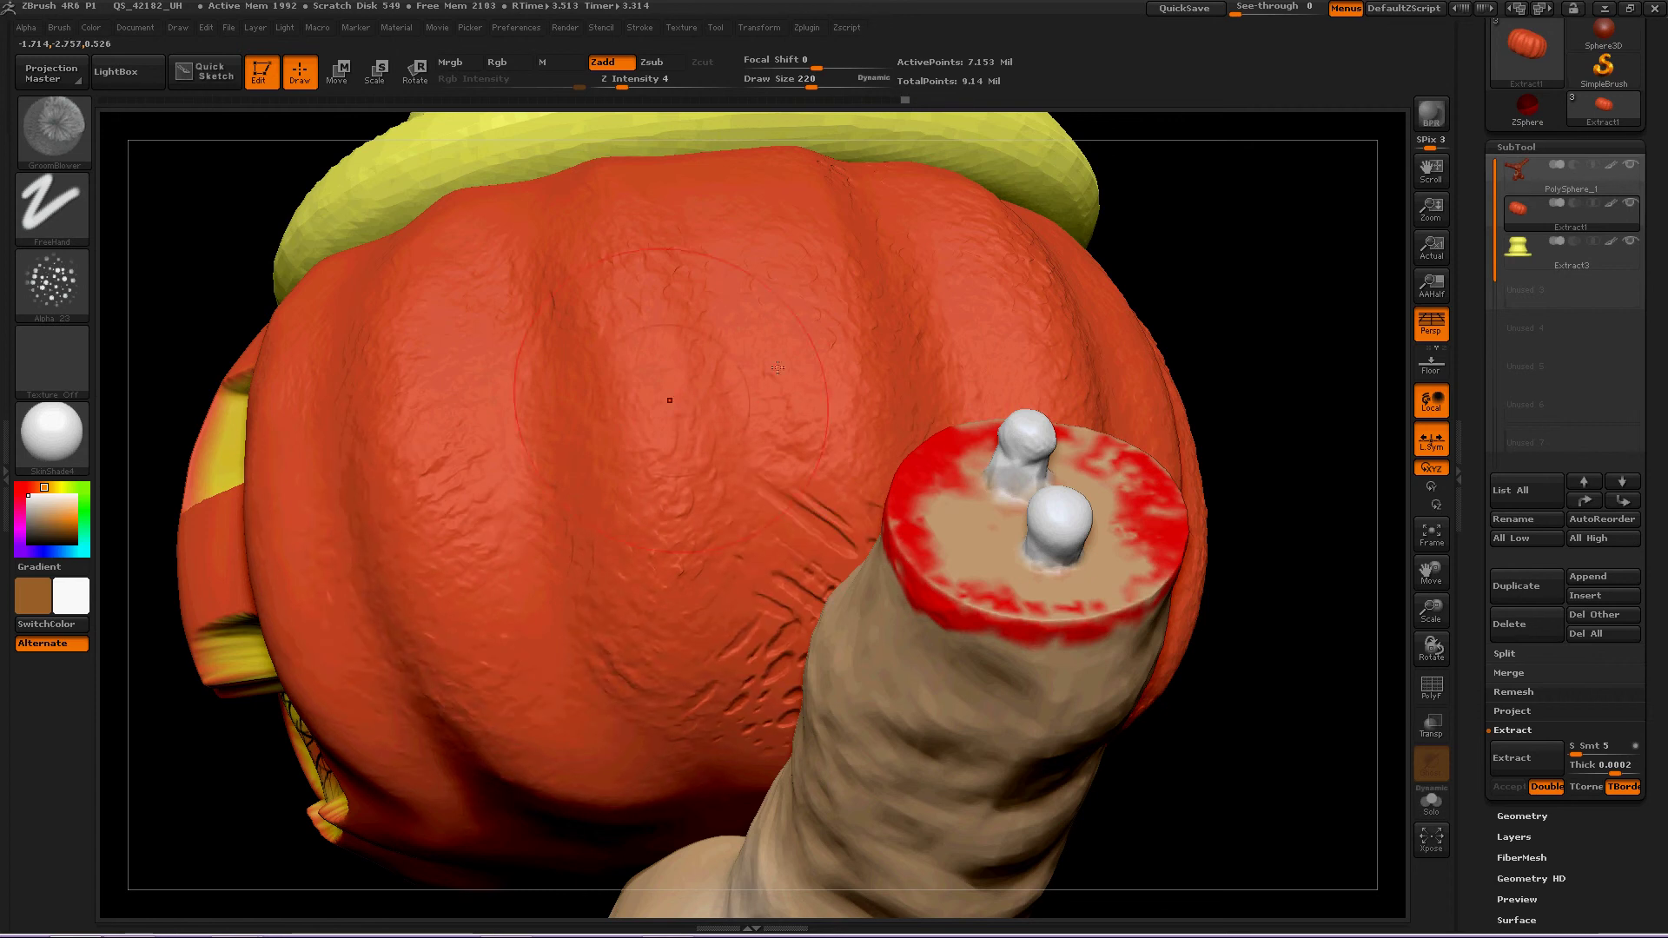
drag(1229, 242, 869, 584)
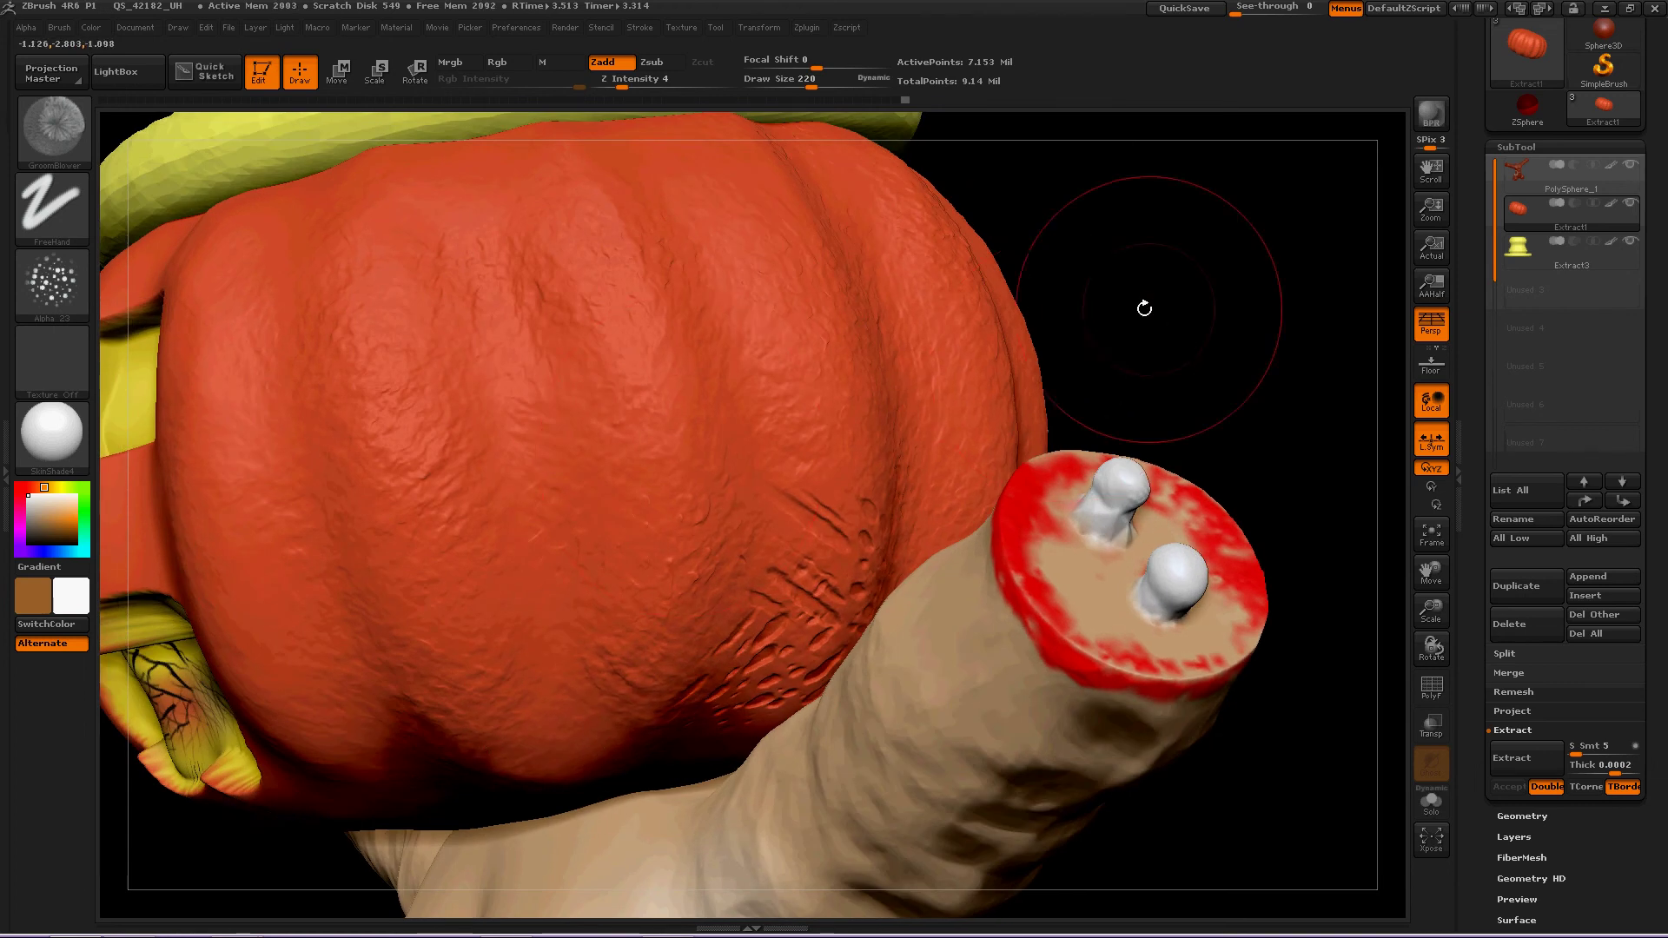
Sculpt the rough skin texture over the pumpkin's face around the eyes, nose and mouth.
mouse_move(1120, 313)
mouse_down()
mouse_move(1106, 361)
mouse_move(1267, 371)
mouse_move(869, 286)
mouse_up()
drag(1240, 294, 1178, 323)
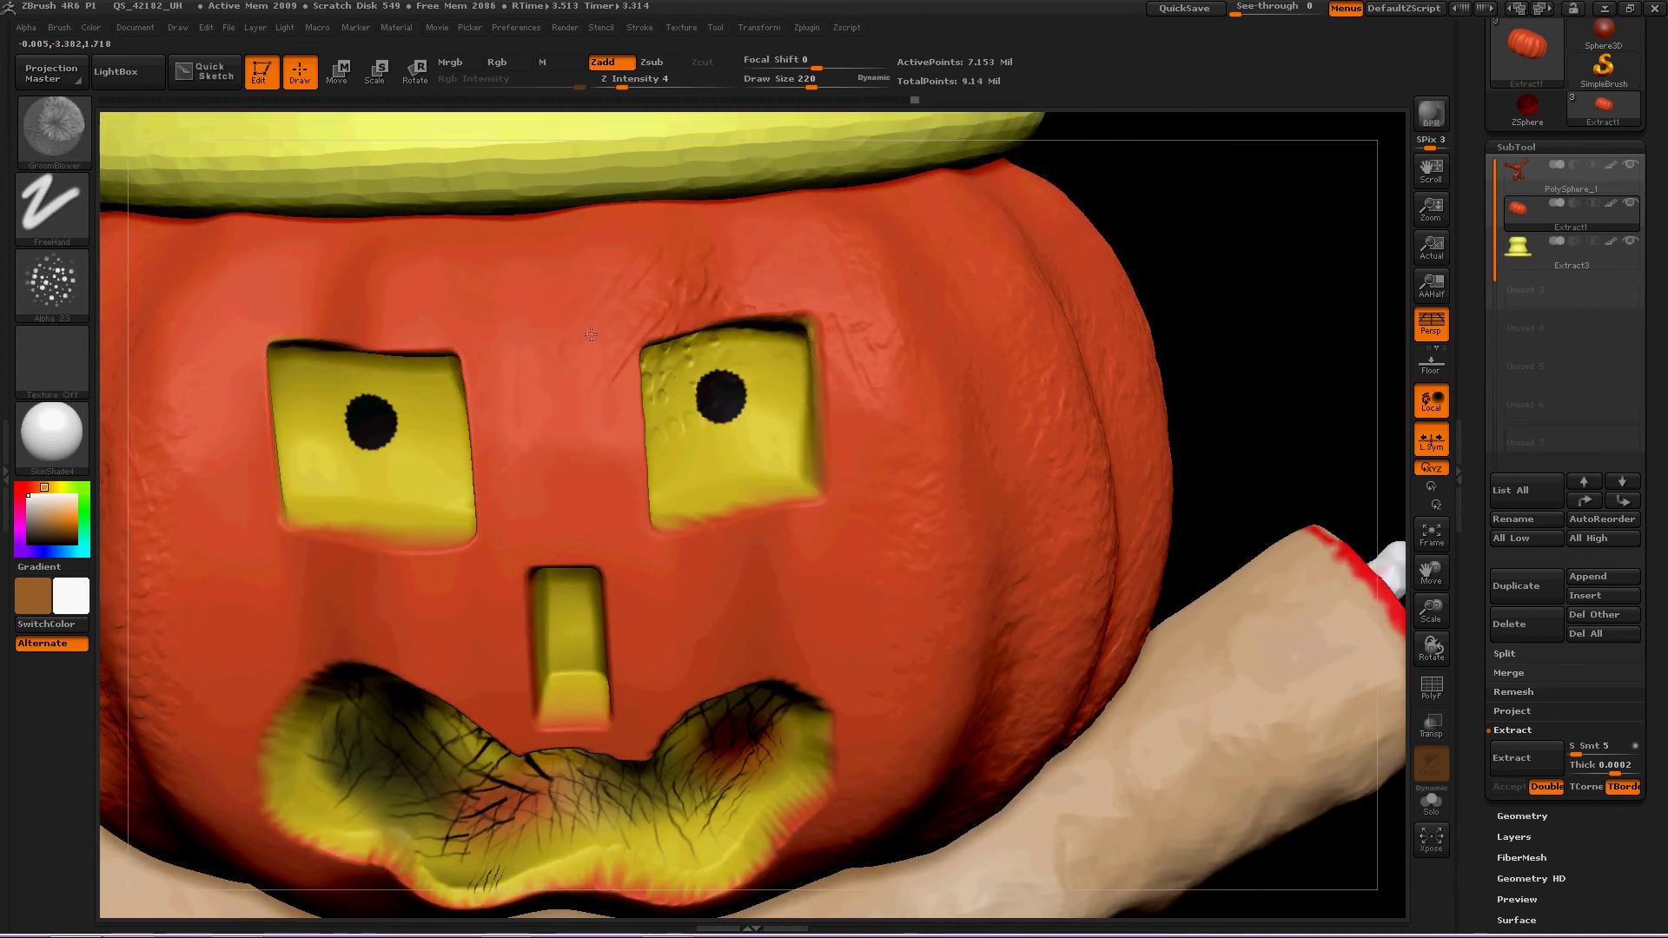
mouse_move(172, 430)
mouse_down()
mouse_move(313, 365)
mouse_move(226, 695)
mouse_move(677, 695)
mouse_move(885, 602)
mouse_up()
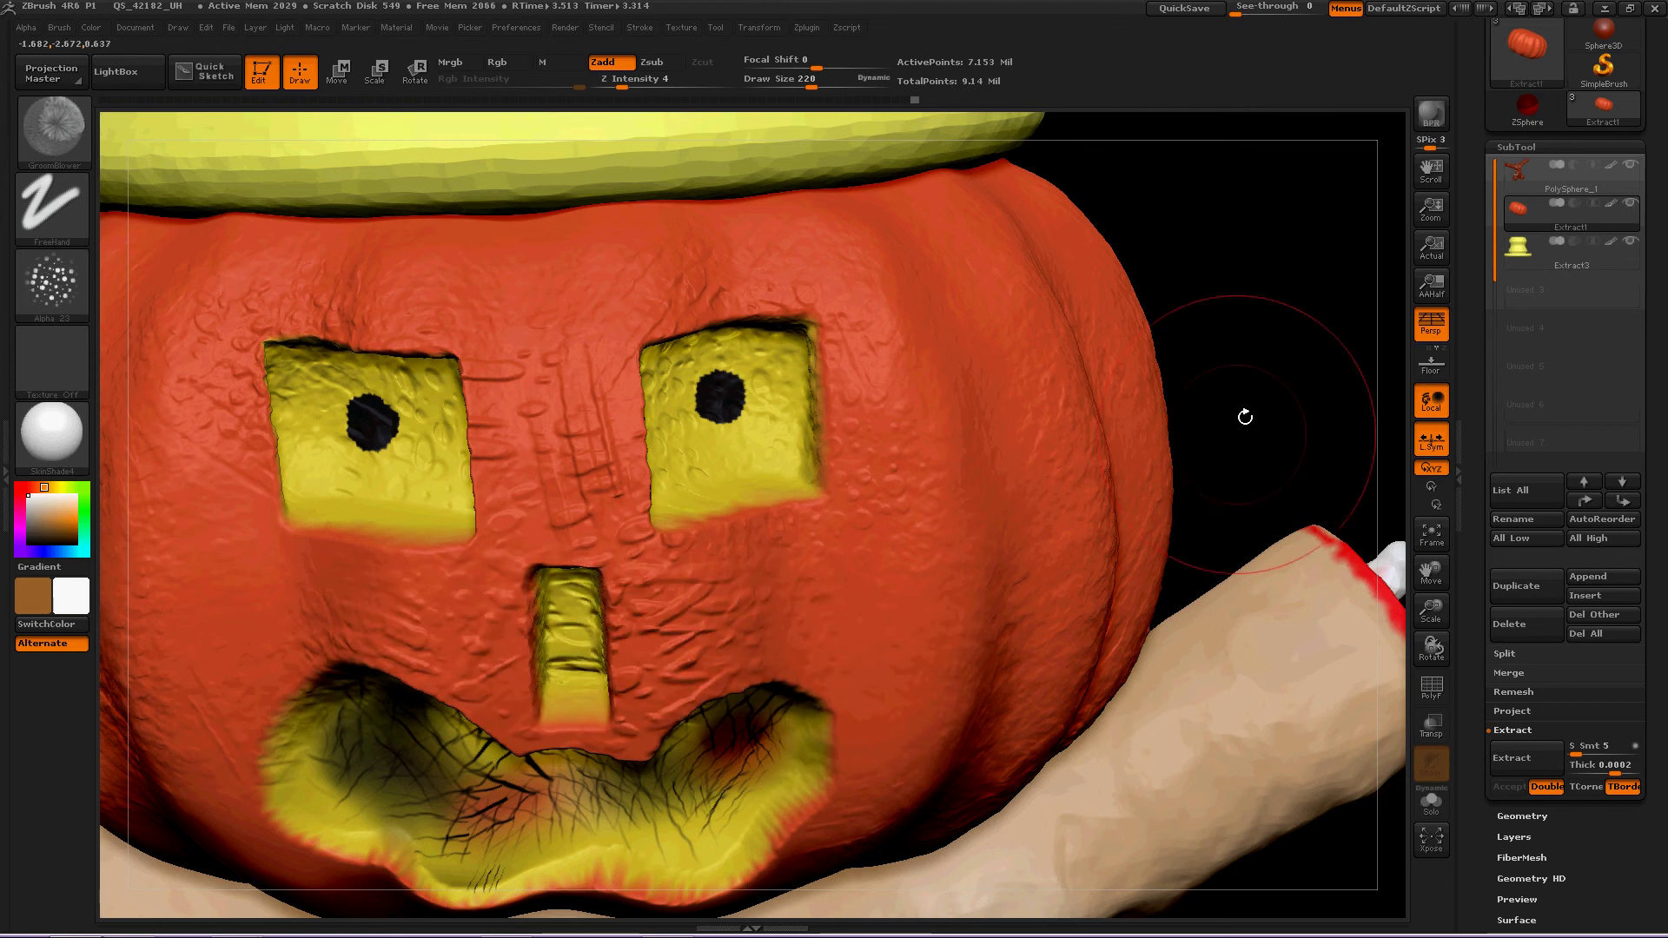
drag(1266, 443, 1173, 313)
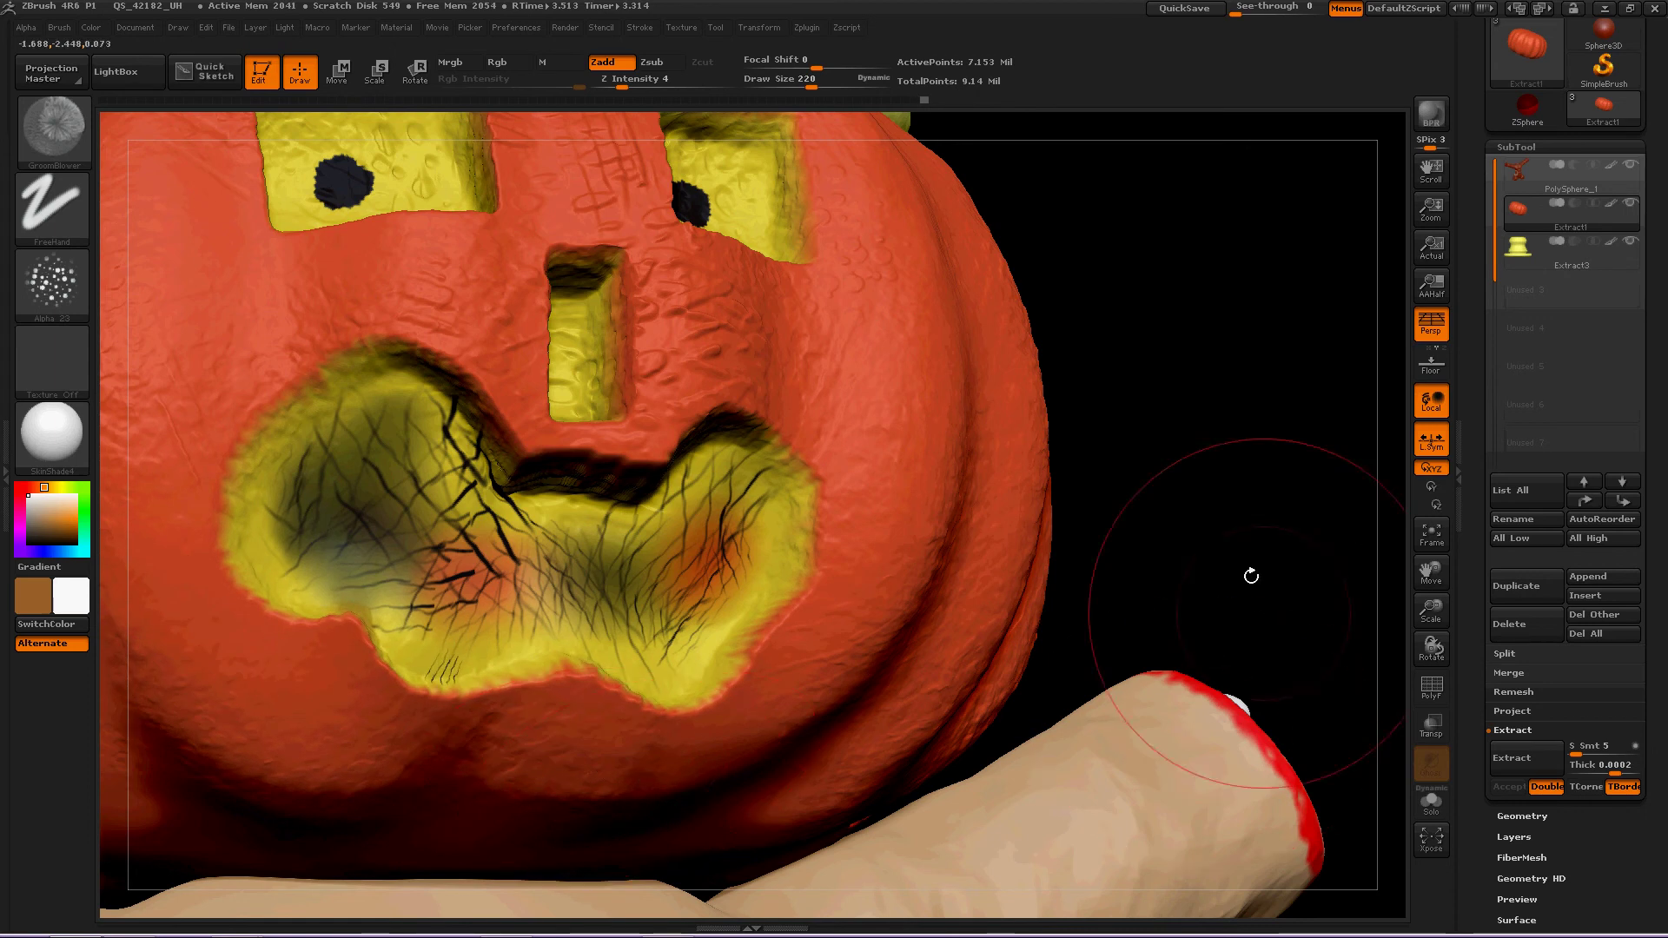
Frame the whole figure from the front and render it with BPR.
ctrl+right_drag(1215, 525, 1027, 452)
drag(1234, 408, 1190, 478)
ctrl+right_drag(1228, 420, 1214, 328)
alt+right_drag(1227, 540, 1063, 672)
drag(1063, 672, 1076, 681)
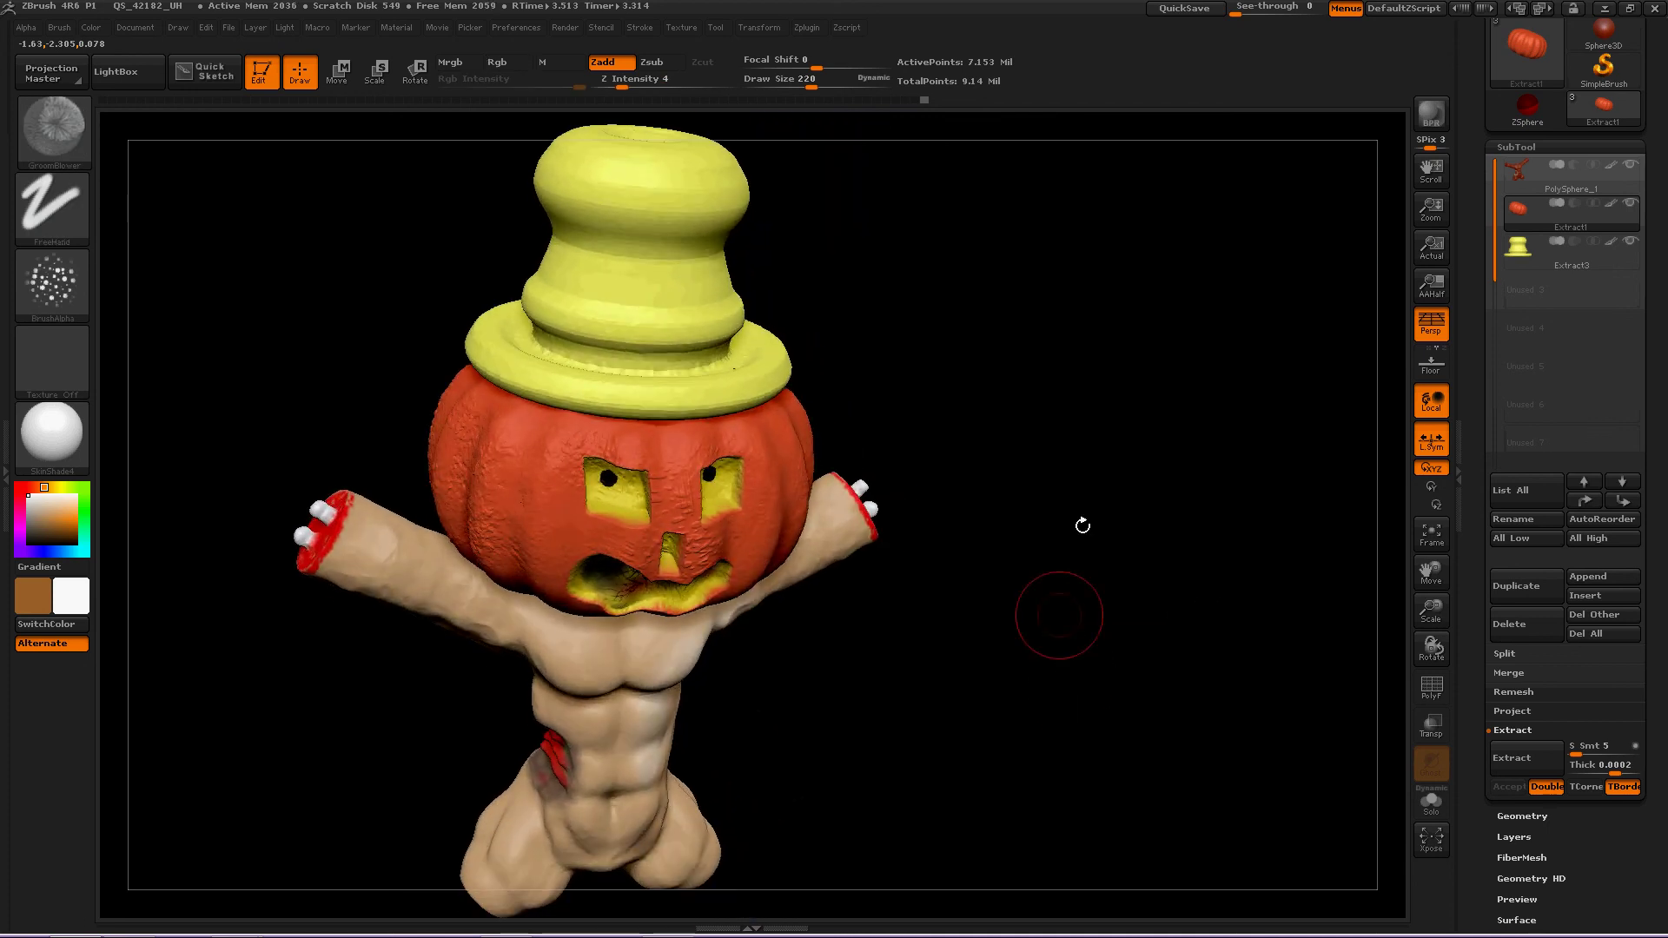
click(1439, 122)
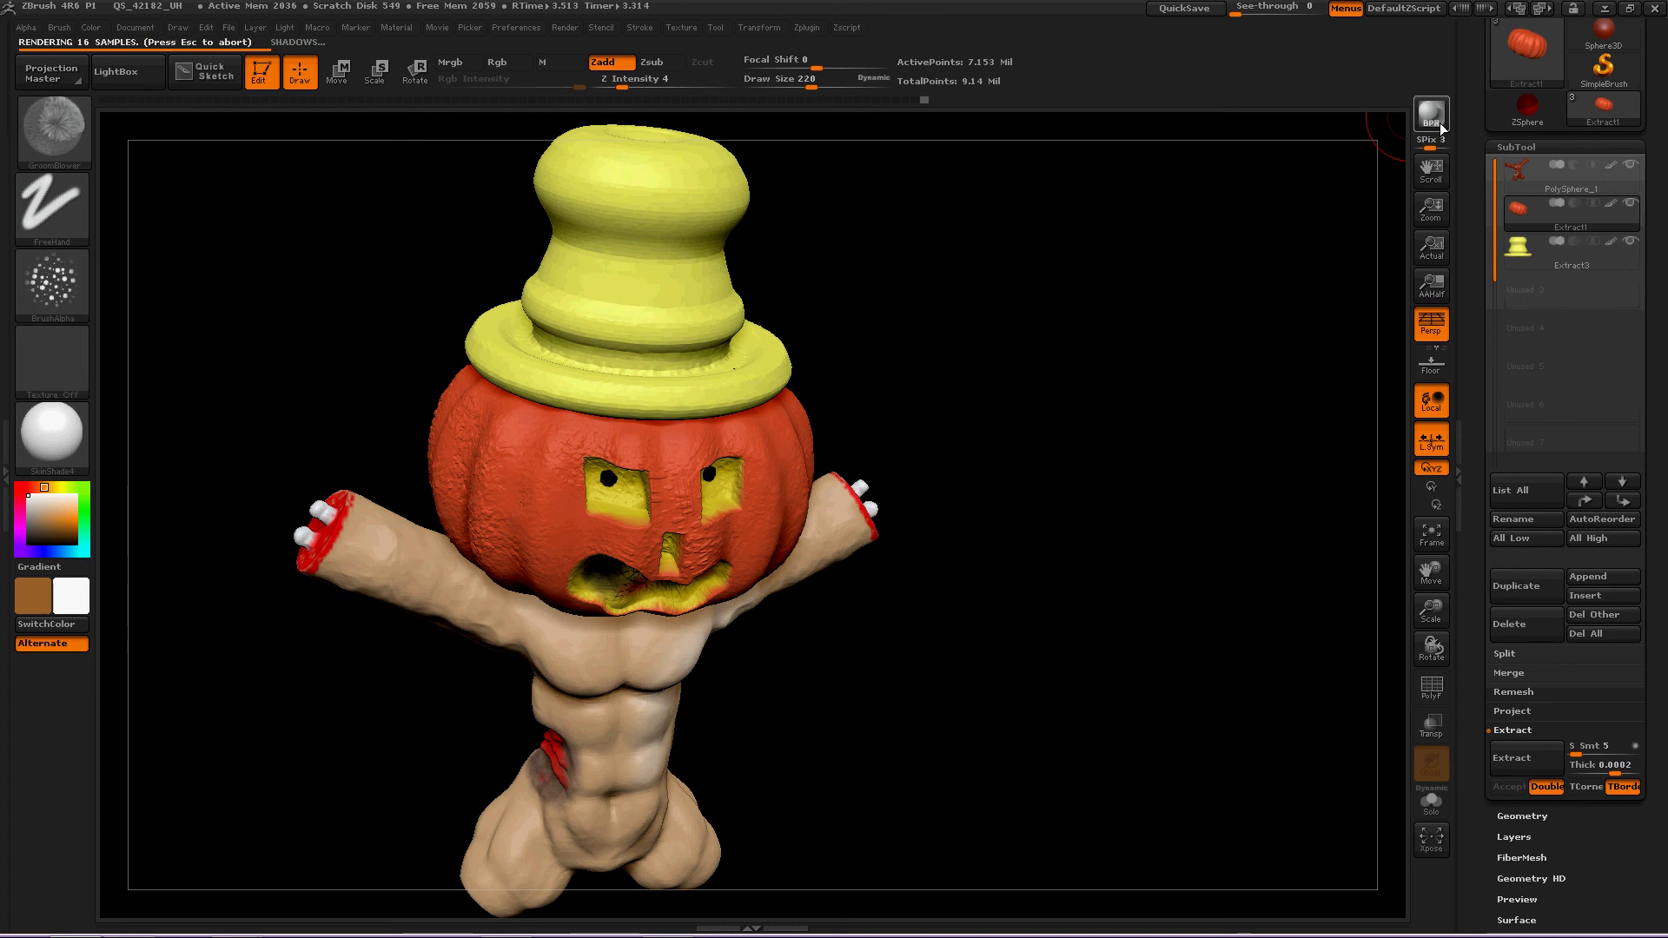